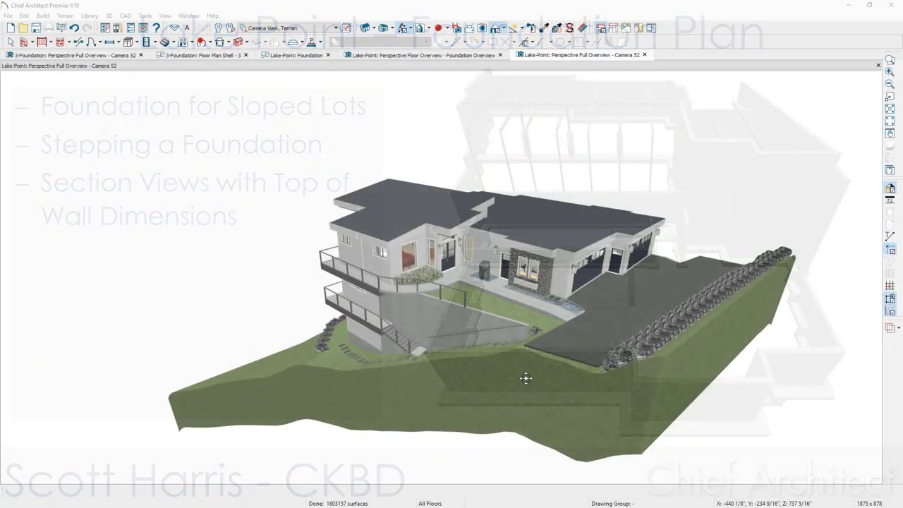
# - Examine the Lake-Point model and its stepped foundation from several angles and floor levels, and the 3-Foundation model in perspective
pyautogui.moveTo(526, 377); pyautogui.dragTo(655, 367)
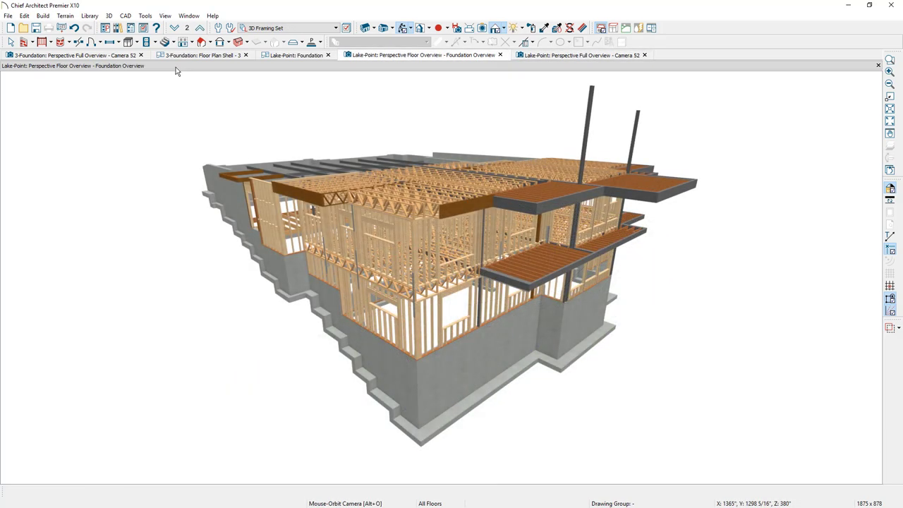
pyautogui.click(174, 28)
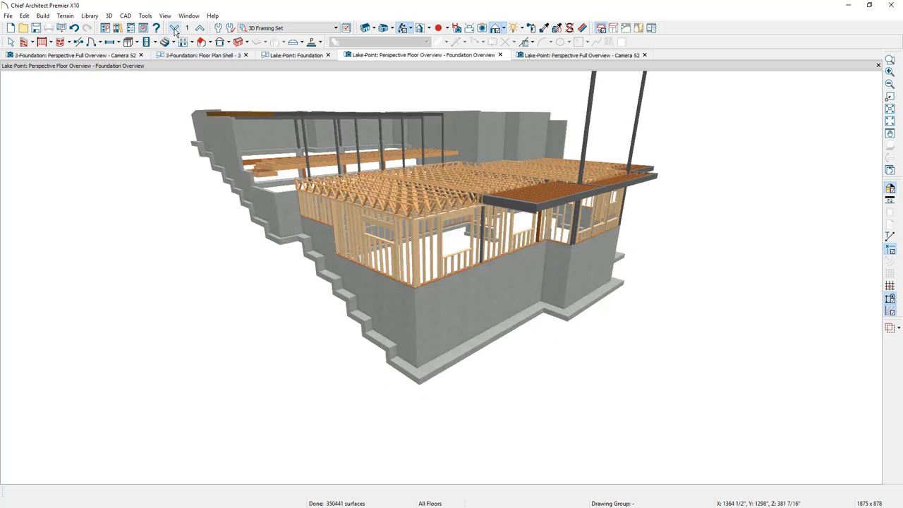
pyautogui.click(174, 28)
pyautogui.moveTo(334, 236); pyautogui.dragTo(141, 247)
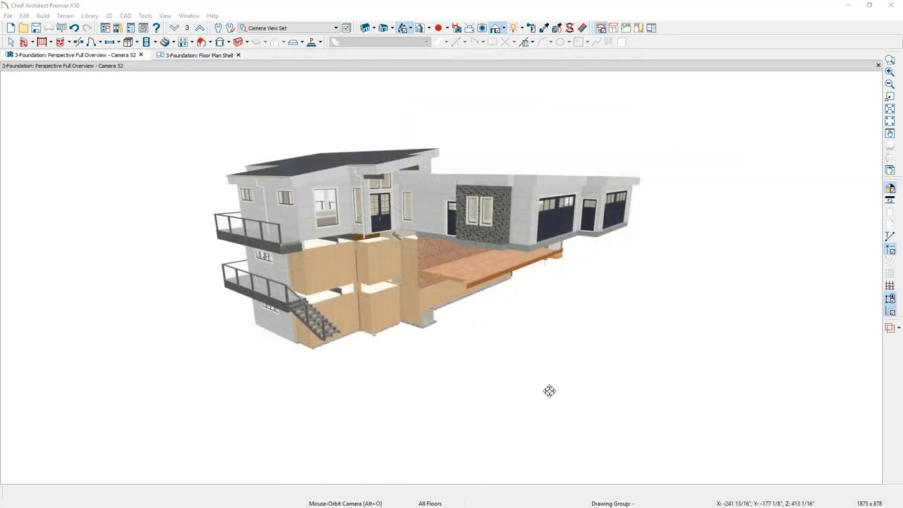
pyautogui.moveTo(544, 392); pyautogui.dragTo(691, 375)
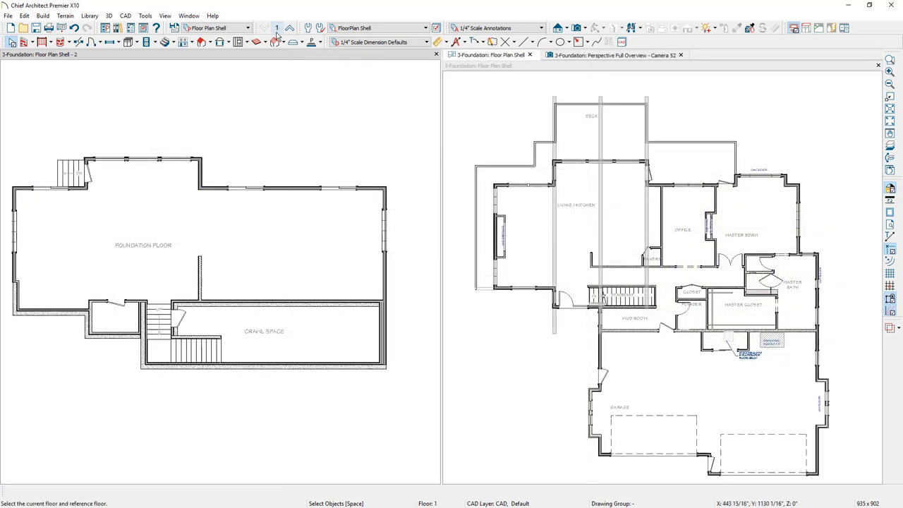
# - Build a foundation with walls on footings and a 31 1/2" minimum stem wall height, derived from the 1st floor plan
pyautogui.click(42, 16)
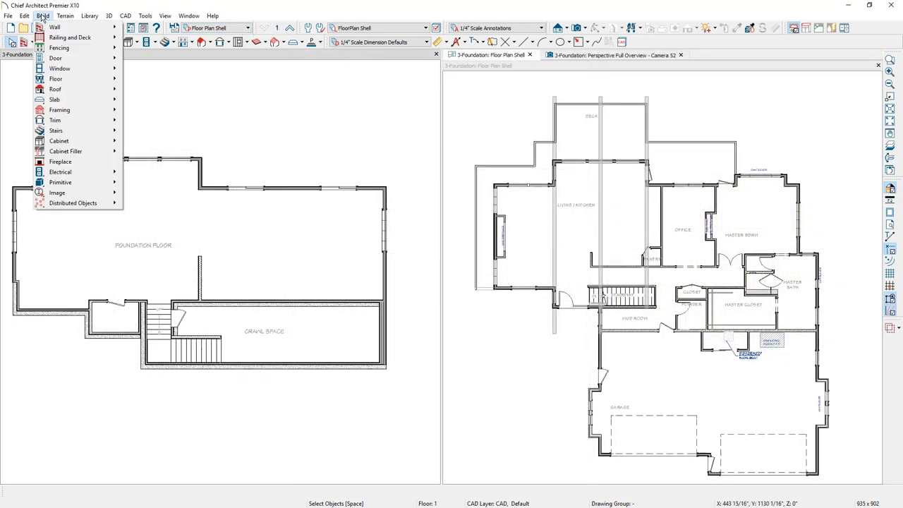
pyautogui.moveTo(71, 78)
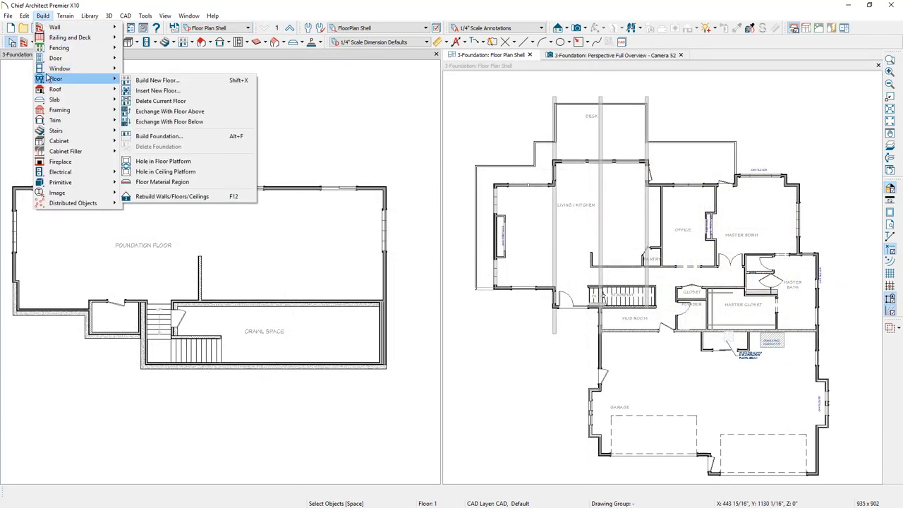
pyautogui.click(152, 136)
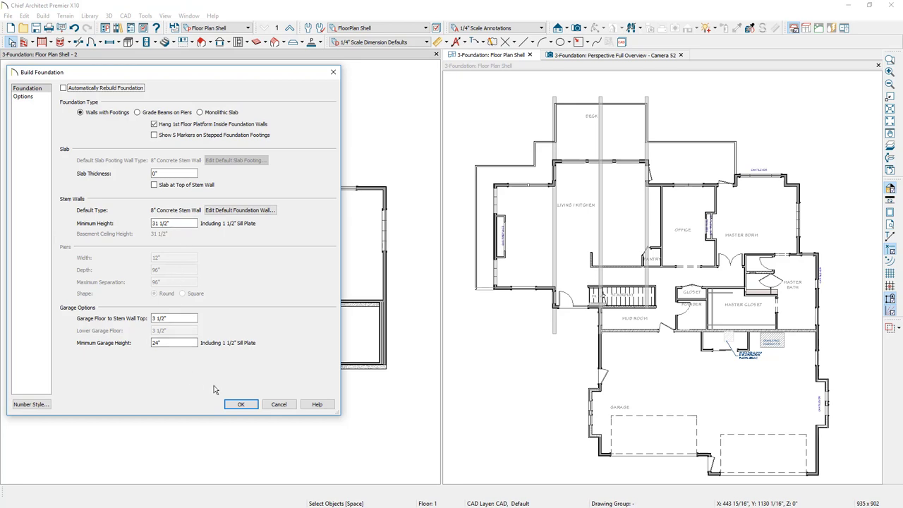
pyautogui.click(233, 405)
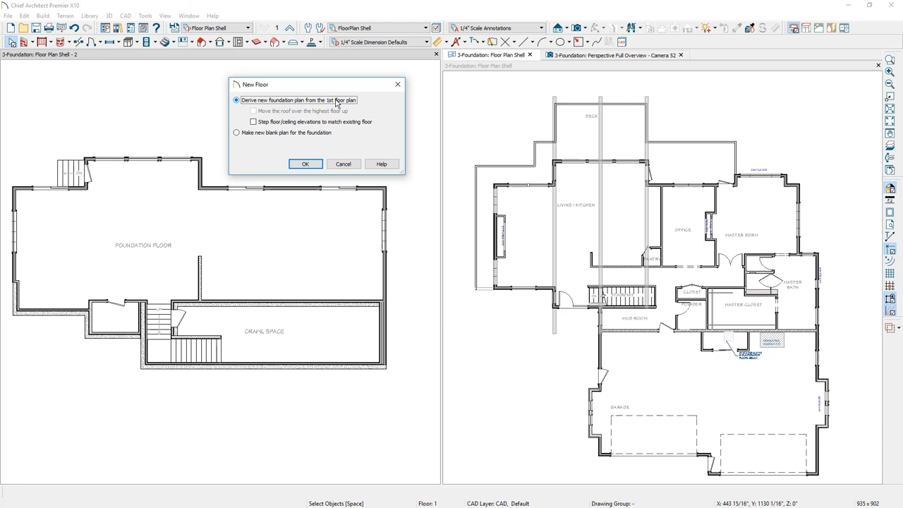
pyautogui.click(317, 164)
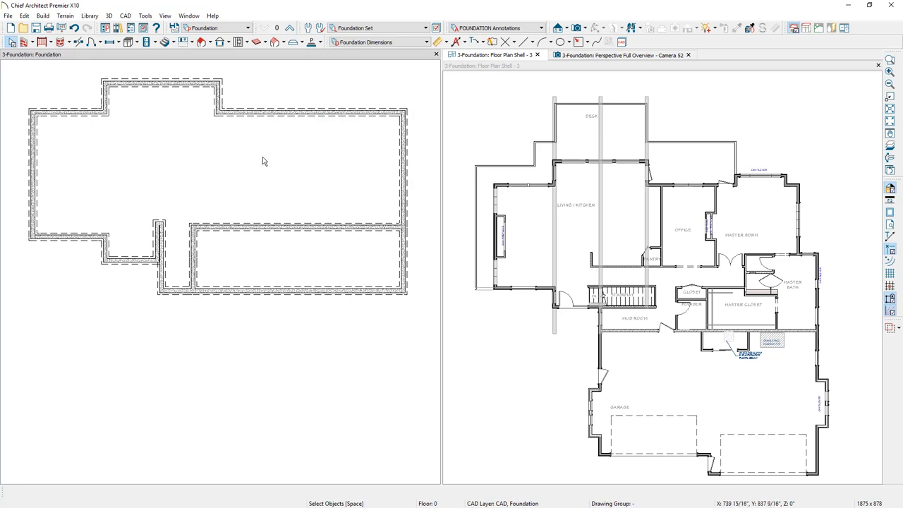
# - Delete the extra foundation wall and the unconnected wall remnant beside the stair area
pyautogui.click(159, 248)
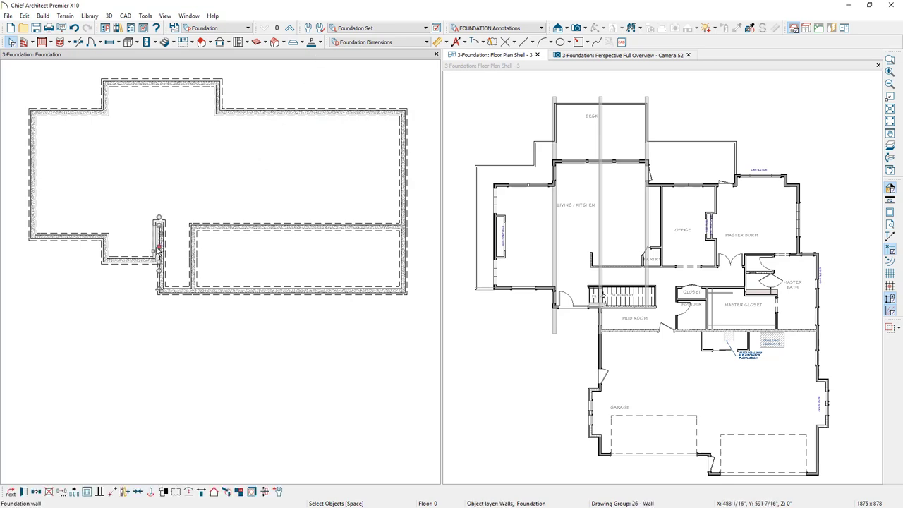
pyautogui.press('Delete')
pyautogui.click(160, 226)
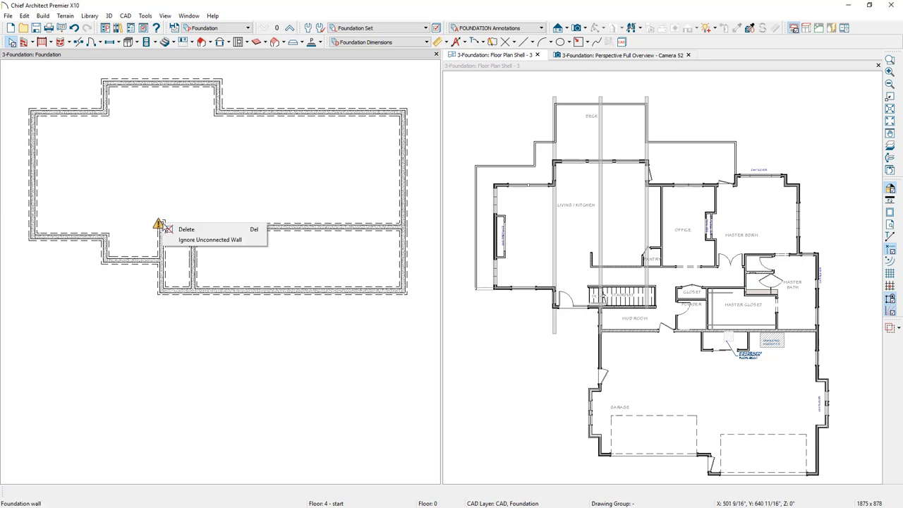
pyautogui.click(184, 230)
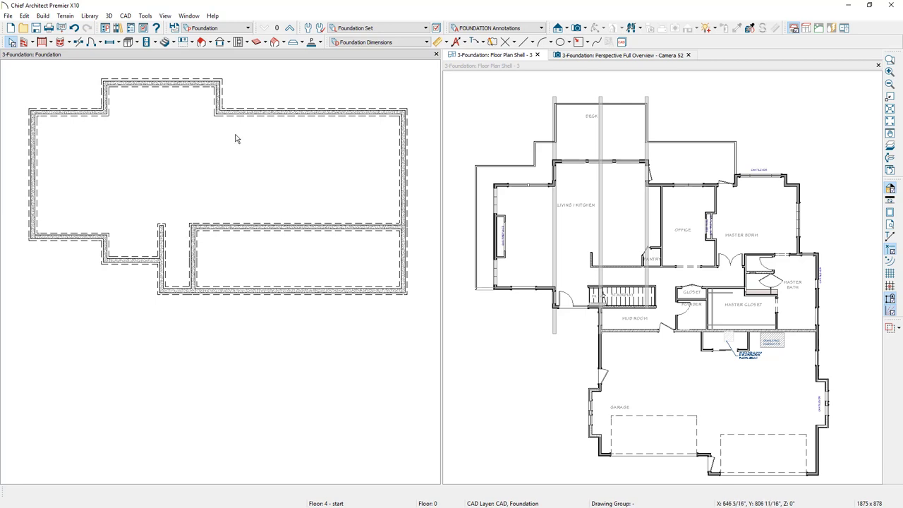
# - Set the 3rd Floor as the reference floor for the foundation plan and display it as an overlay
pyautogui.click(278, 31)
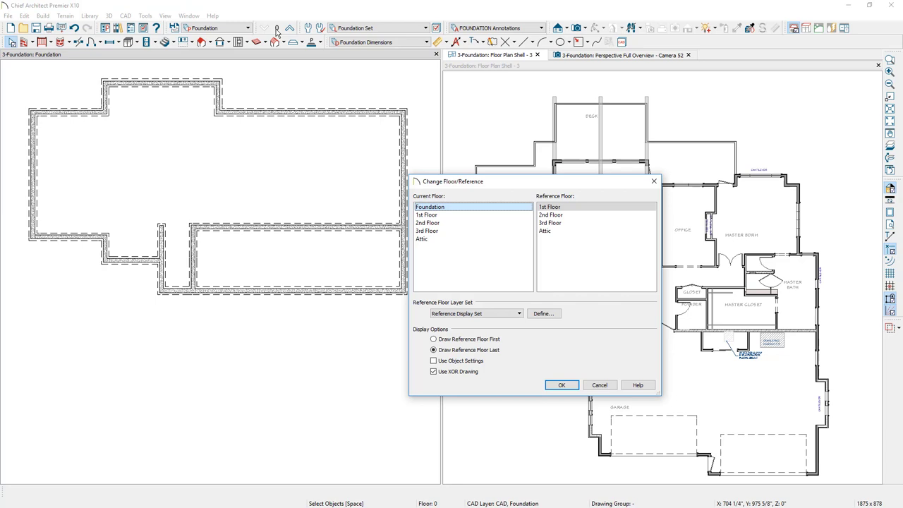
pyautogui.click(551, 223)
pyautogui.click(561, 384)
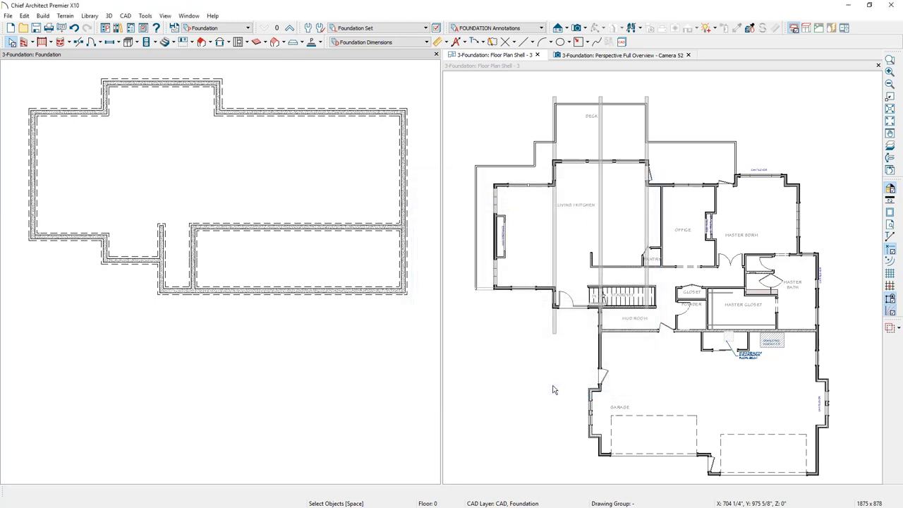
pyautogui.press('F9')
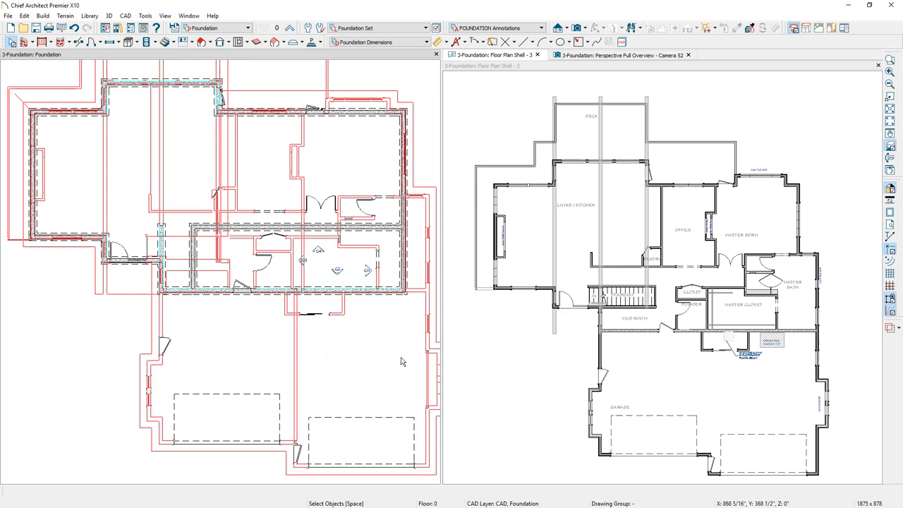
# - Select all the garage's exterior walls in the third-floor plan and copy them
pyautogui.click(570, 343)
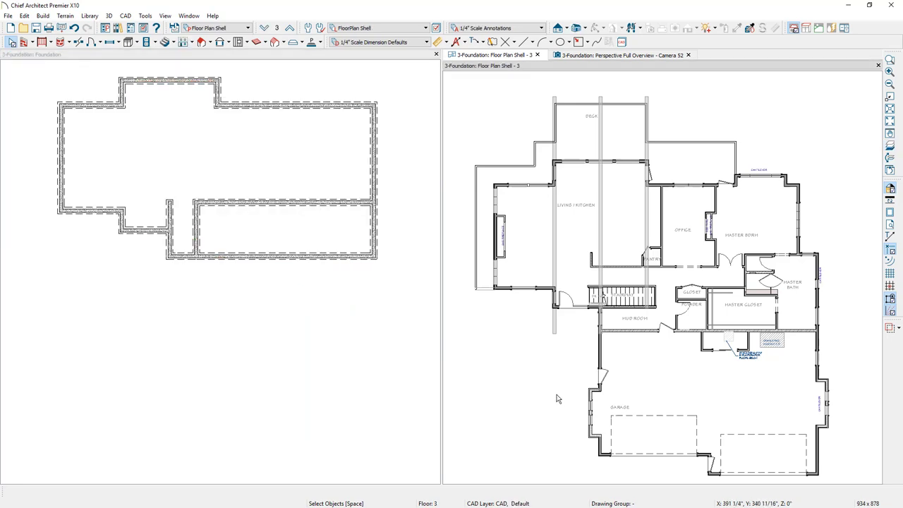
pyautogui.click(32, 43)
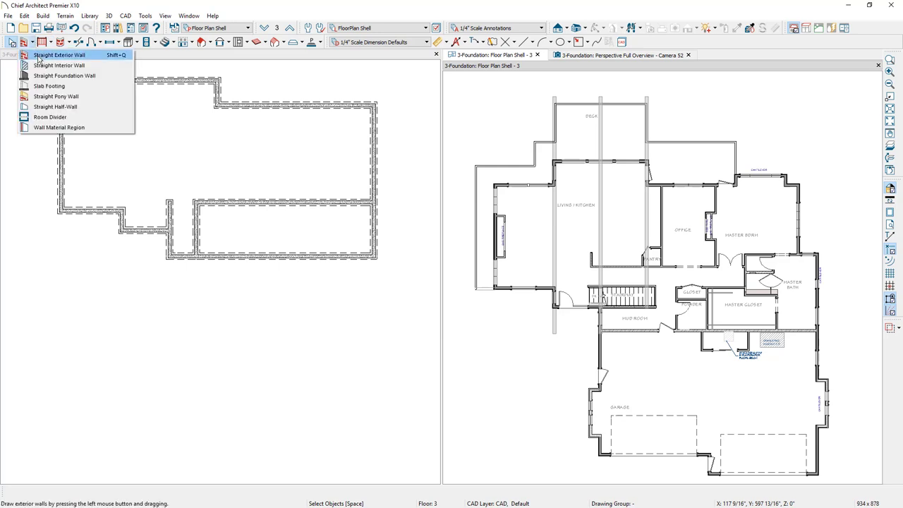
pyautogui.click(39, 55)
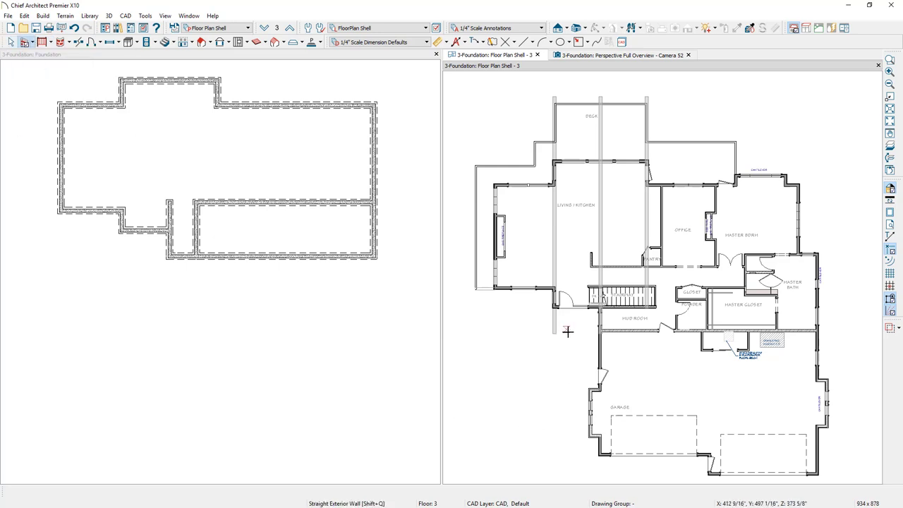
pyautogui.moveTo(576, 330); pyautogui.dragTo(842, 484)
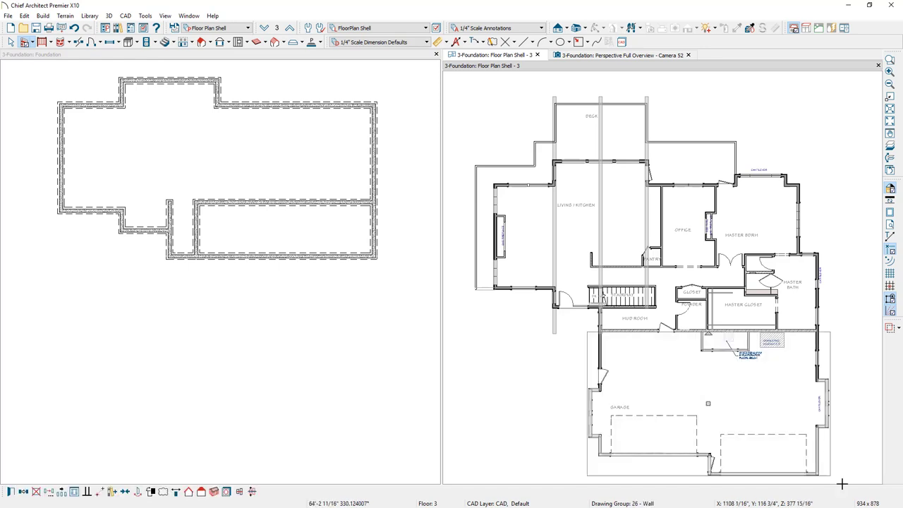
pyautogui.keyDown('shift'); pyautogui.click(599, 349); pyautogui.keyUp('shift')
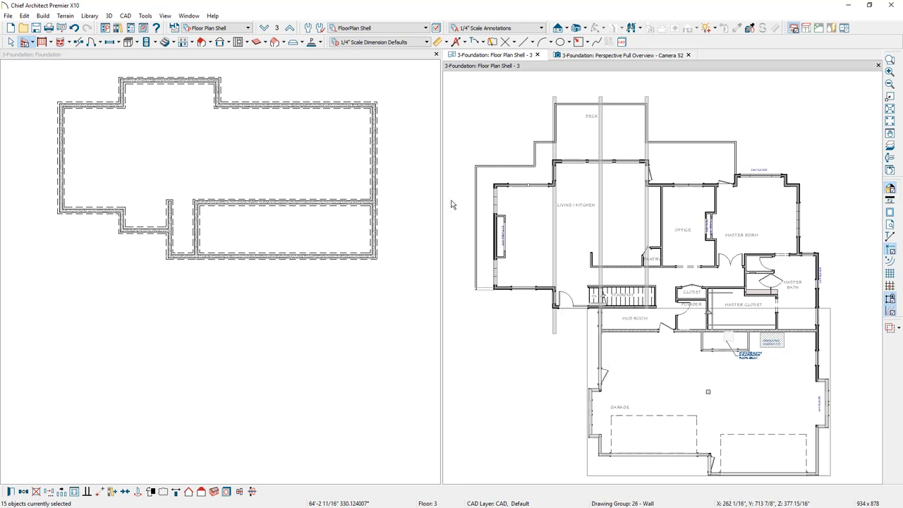
# - Paste the copied garage walls into the foundation plan, holding their original position
pyautogui.click(342, 55)
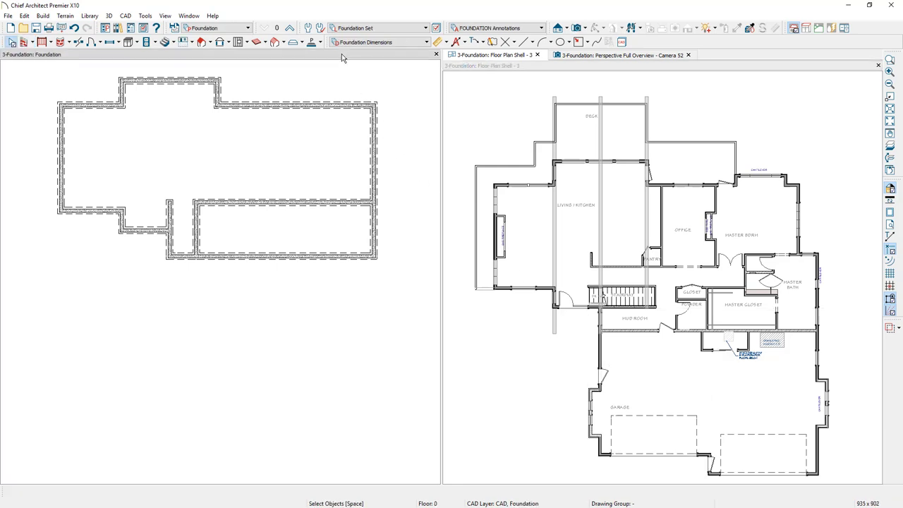
pyautogui.click(21, 17)
pyautogui.moveTo(39, 73)
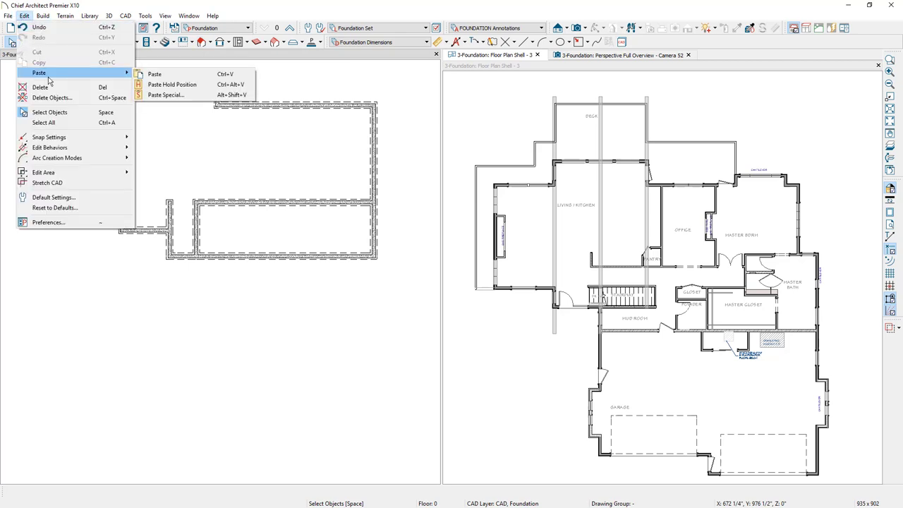
pyautogui.click(171, 84)
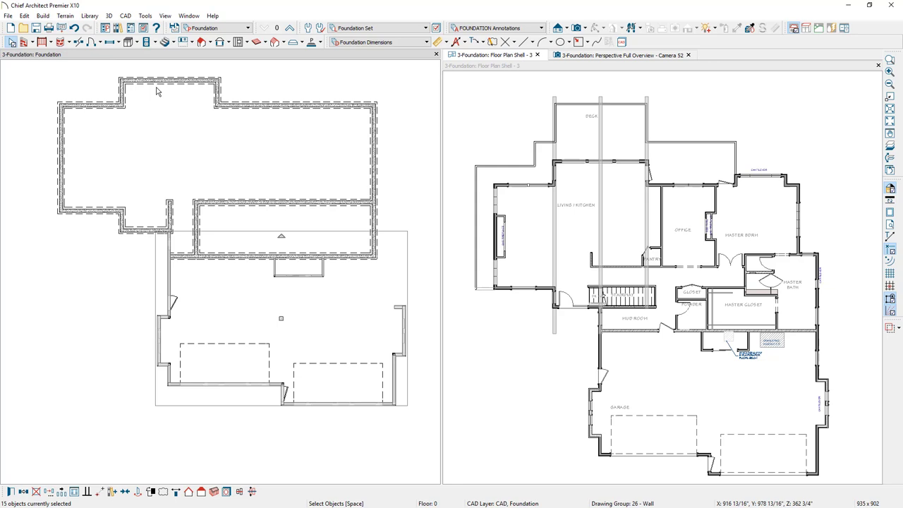
# - Turn the pasted garage walls into 8" Concrete Stem Wall foundation walls with default top and bottom heights
pyautogui.doubleClick(157, 92)
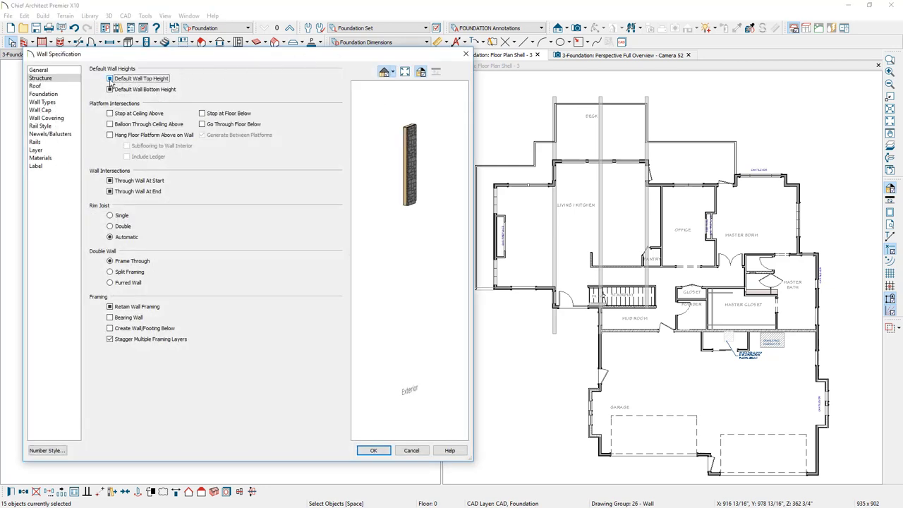
pyautogui.click(110, 79)
pyautogui.click(110, 90)
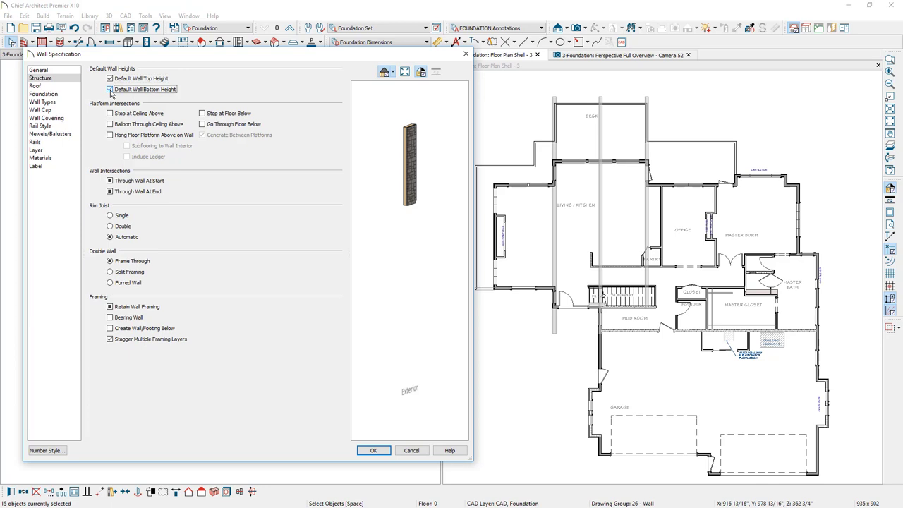
pyautogui.click(64, 94)
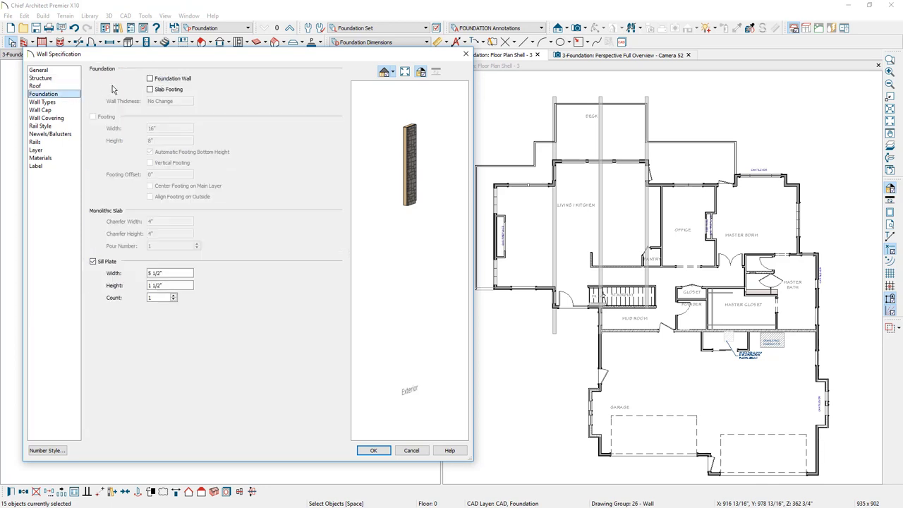
pyautogui.click(151, 80)
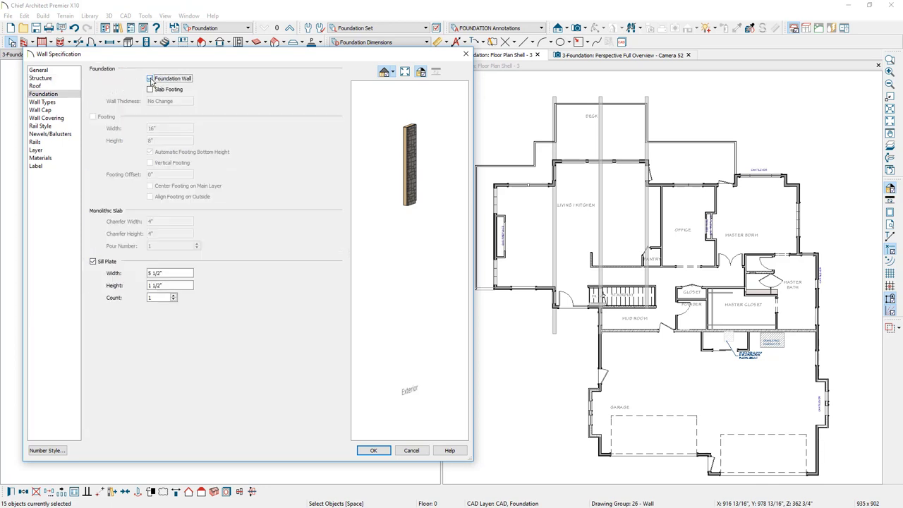
pyautogui.click(67, 103)
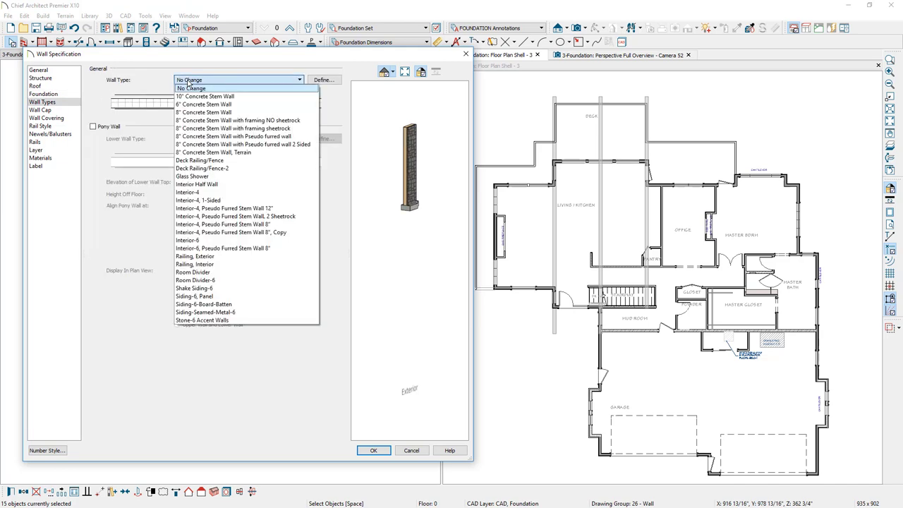
pyautogui.click(204, 112)
pyautogui.press('Return')
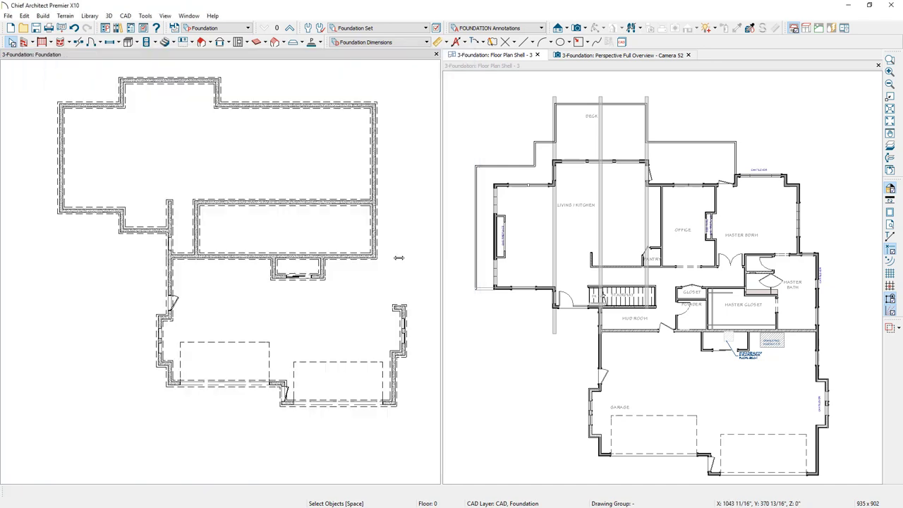
# - Close the open corner of the garage foundation by joining its side wall to the crawl space wall line
pyautogui.click(397, 313)
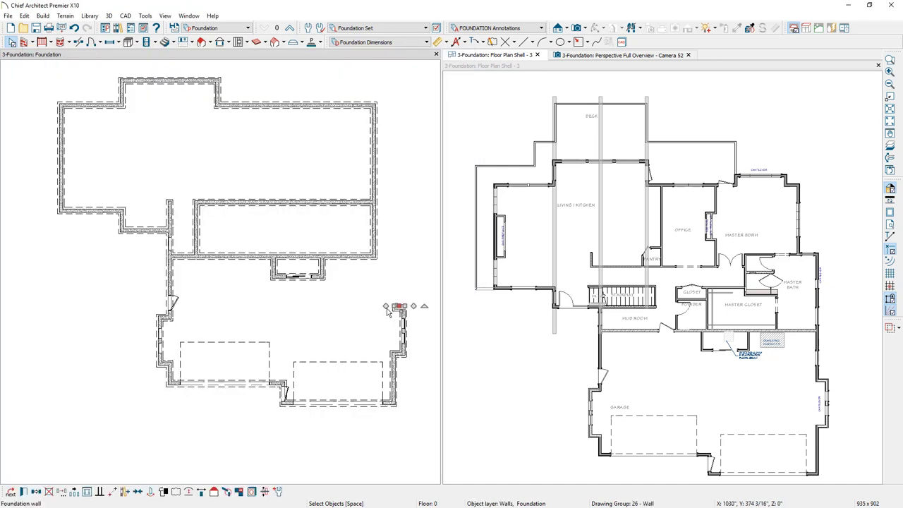
pyautogui.moveTo(397, 307); pyautogui.dragTo(395, 257)
pyautogui.click(374, 258)
# - Delete the three walls of the small alcove inside the garage foundation
pyautogui.click(318, 278)
pyautogui.click(272, 272)
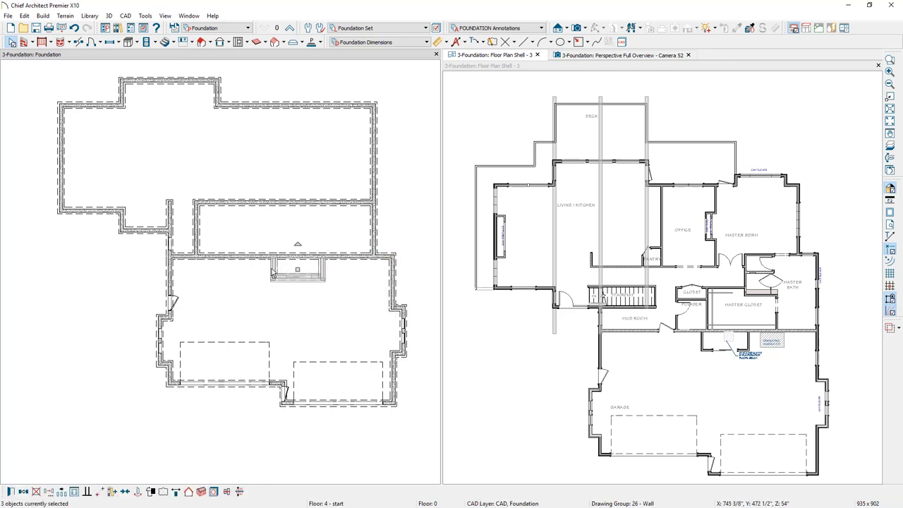
pyautogui.press('Delete')
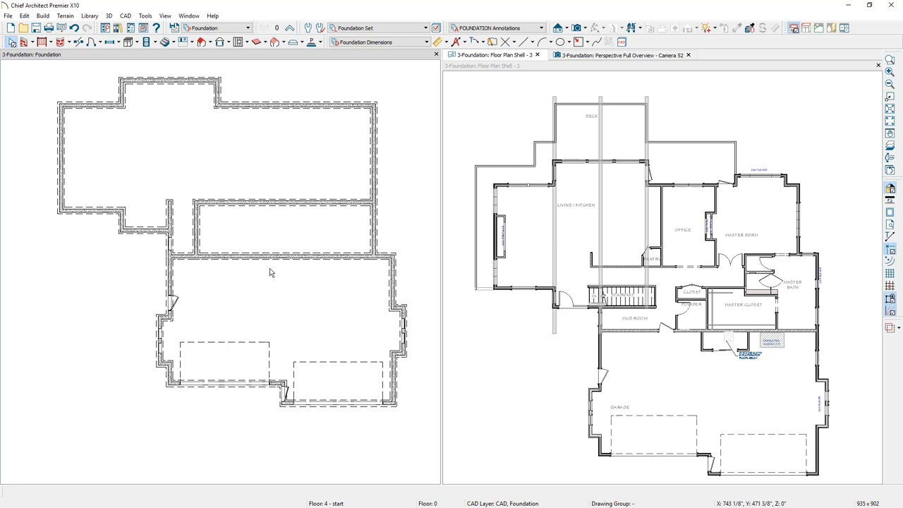
# - Remove all doors and windows from the garage's foundation walls
pyautogui.click(92, 42)
pyautogui.moveTo(88, 104)
pyautogui.mouseDown()
pyautogui.moveTo(87, 184)
pyautogui.moveTo(352, 417)
pyautogui.moveTo(424, 451)
pyautogui.mouseUp()
pyautogui.press('Delete')
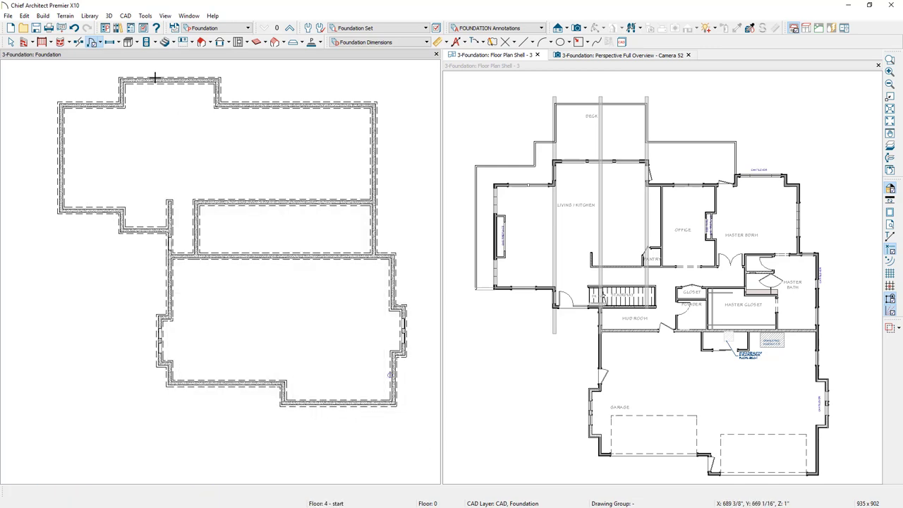
pyautogui.click(118, 45)
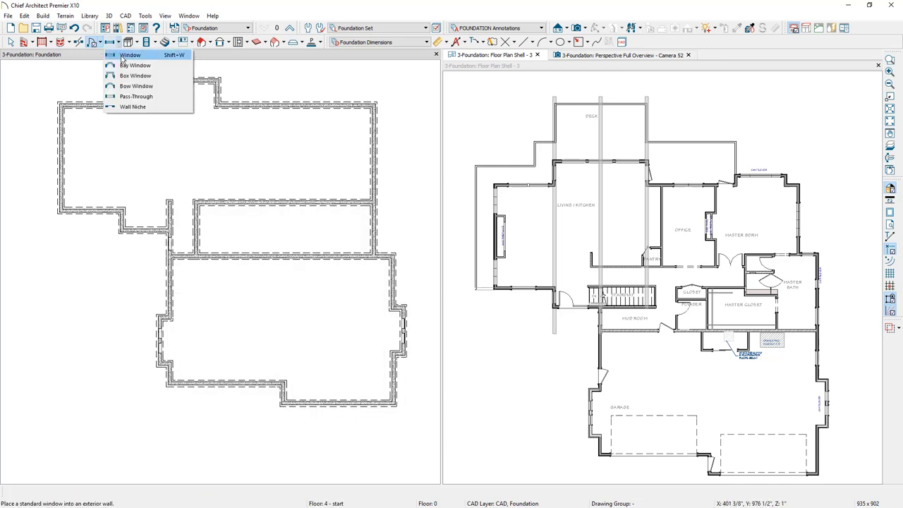
pyautogui.click(120, 55)
pyautogui.moveTo(185, 308); pyautogui.dragTo(421, 452)
pyautogui.press('Delete')
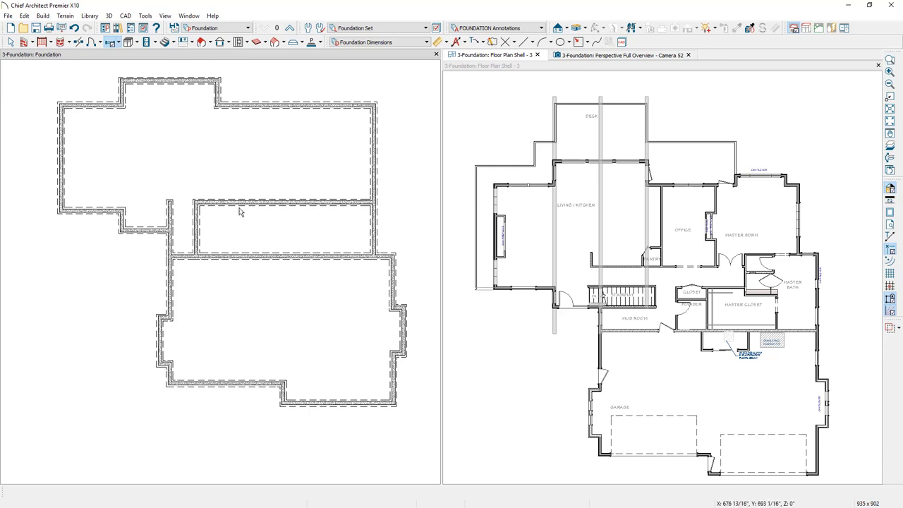
# - Turn off the roof and the flat ceiling over the garage foundation room
pyautogui.click(223, 289)
pyautogui.doubleClick(223, 289)
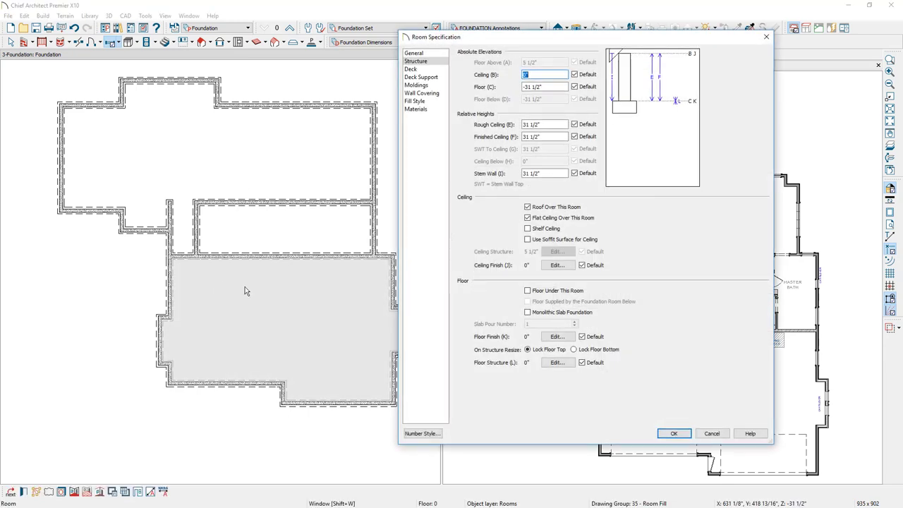
pyautogui.click(527, 218)
pyautogui.click(528, 206)
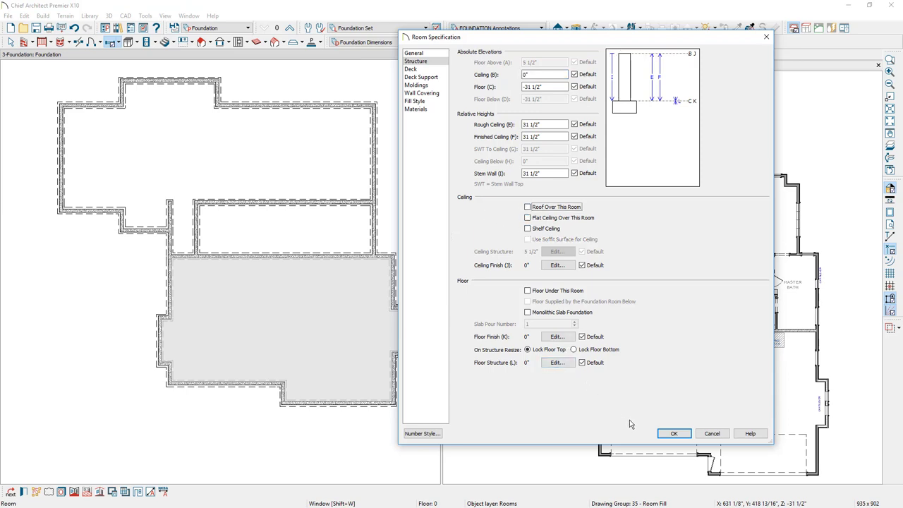
pyautogui.click(672, 433)
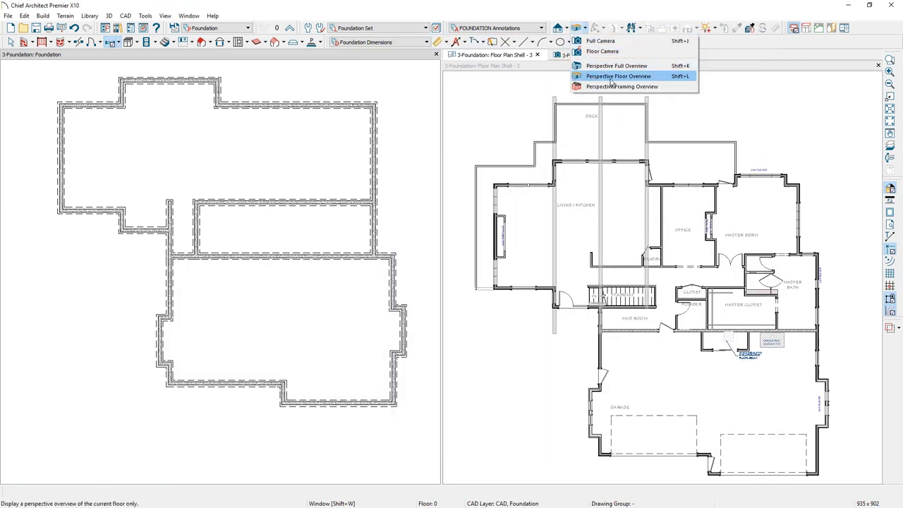
# - Create a perspective floor overview of the foundation and raise its displayed floor to floor 3
pyautogui.click(650, 80)
pyautogui.moveTo(477, 355); pyautogui.dragTo(532, 345)
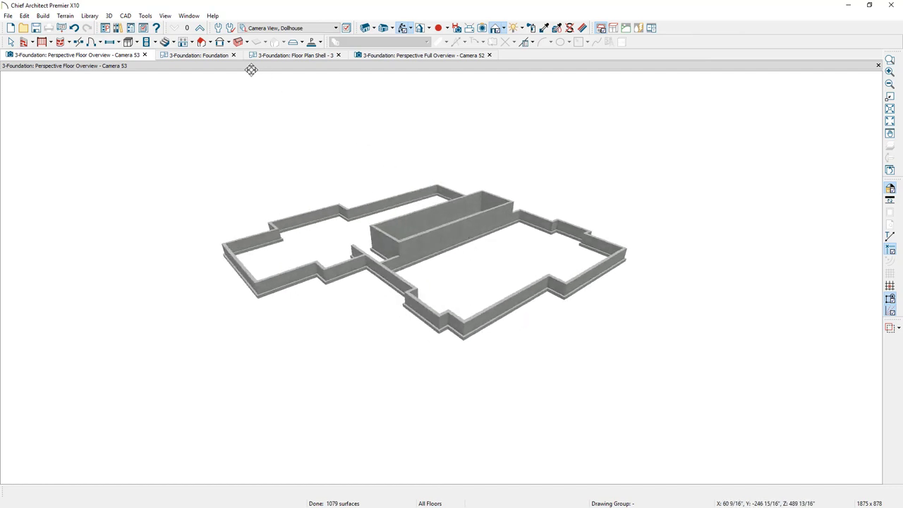
pyautogui.click(202, 31)
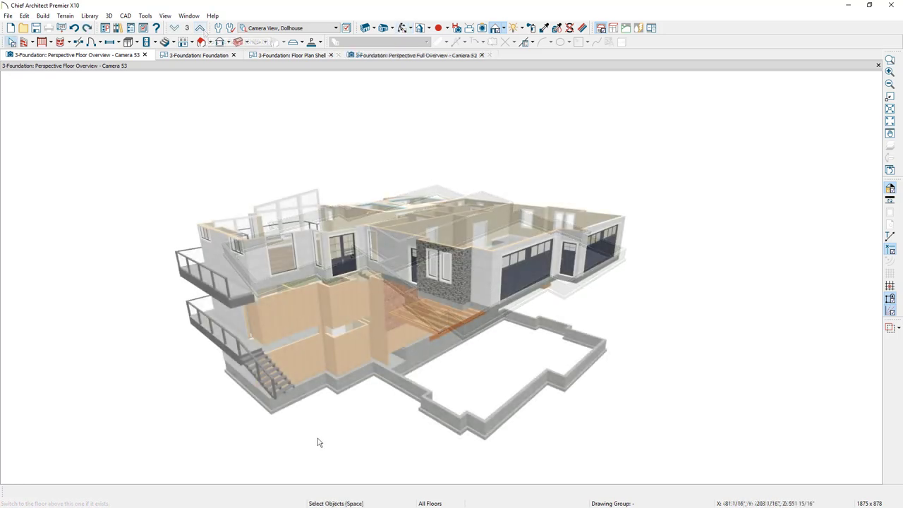
# - Raise the foundation walls between the exterior stairs and the garage to the underside of the upper floor
pyautogui.click(299, 397)
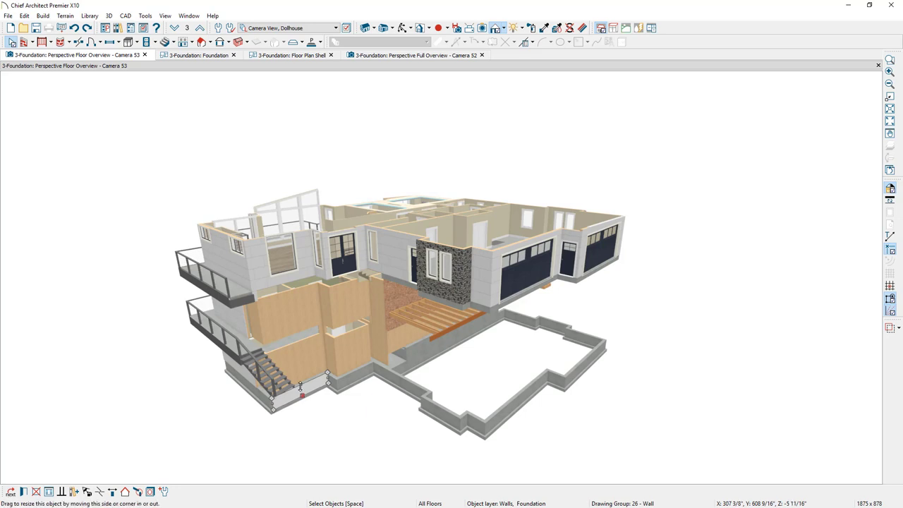
pyautogui.moveTo(300, 385); pyautogui.dragTo(264, 288)
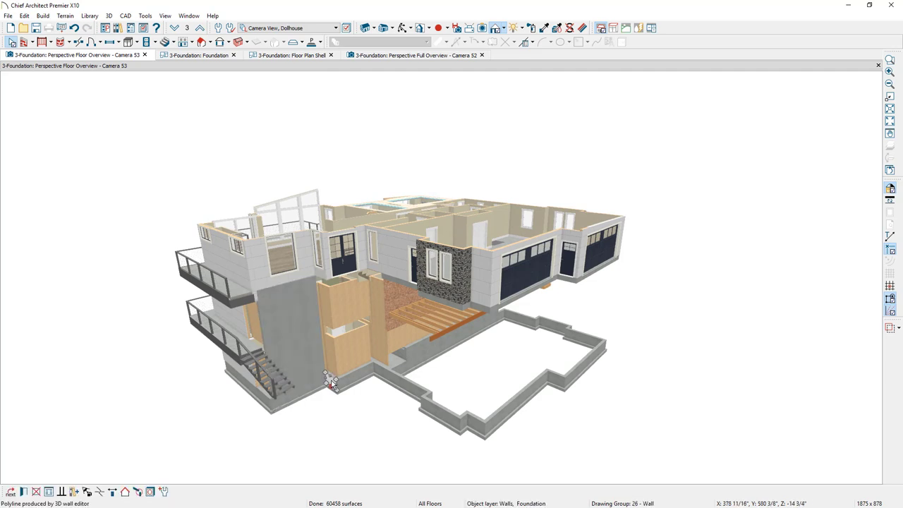
pyautogui.click(330, 379)
pyautogui.moveTo(322, 285); pyautogui.dragTo(314, 273)
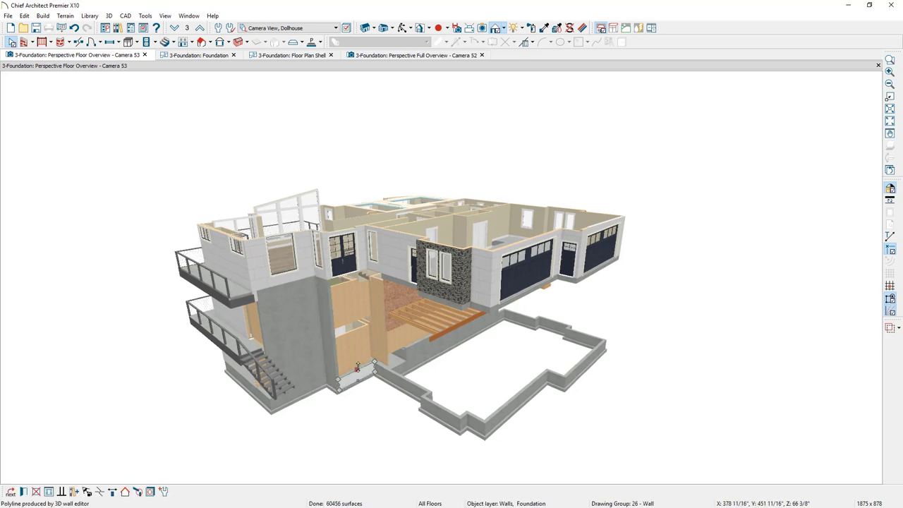
pyautogui.click(356, 367)
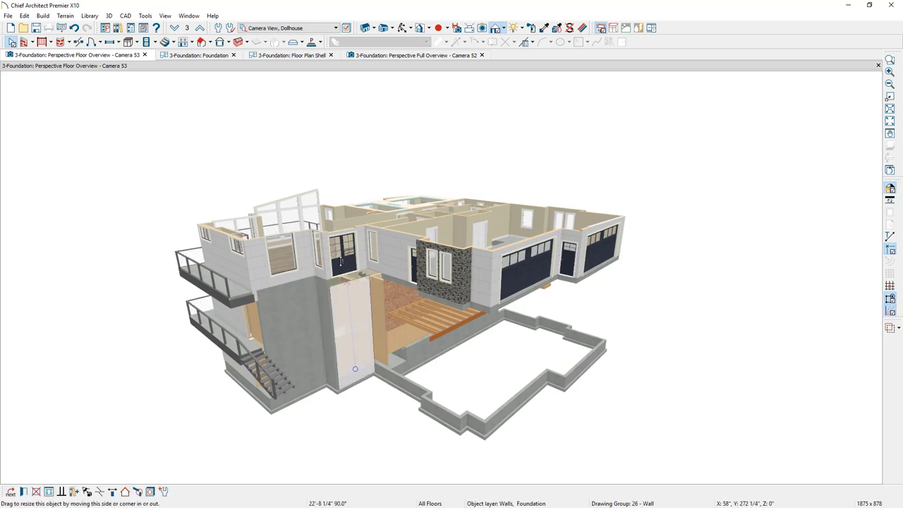
pyautogui.moveTo(366, 373); pyautogui.dragTo(381, 376)
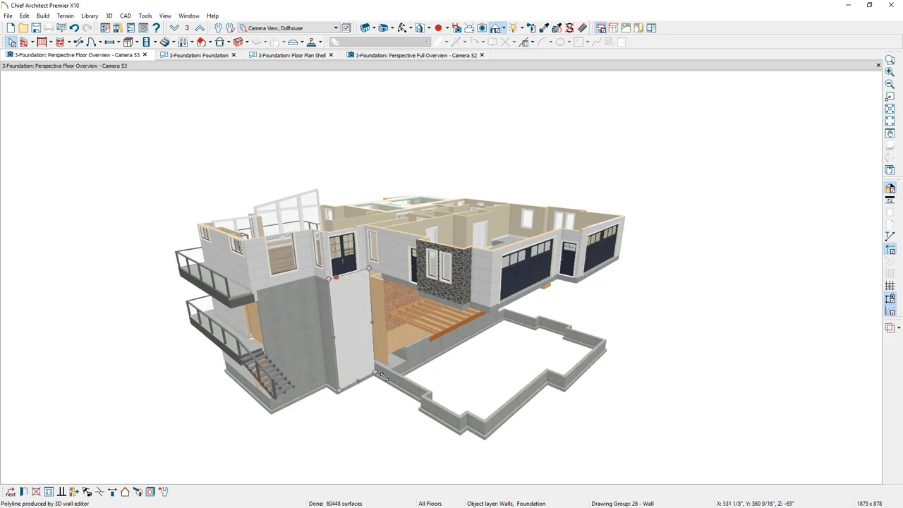
# - Raise the garage's entry-side and front foundation walls to the underside of the garage level, including the jogged sections
pyautogui.moveTo(381, 376); pyautogui.dragTo(577, 280)
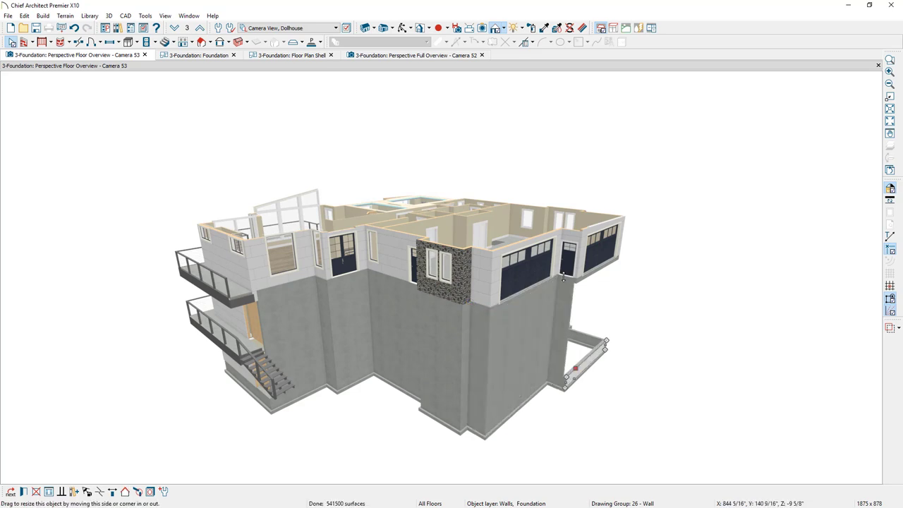
pyautogui.moveTo(577, 280); pyautogui.dragTo(351, 417, button='middle')
pyautogui.click(437, 384)
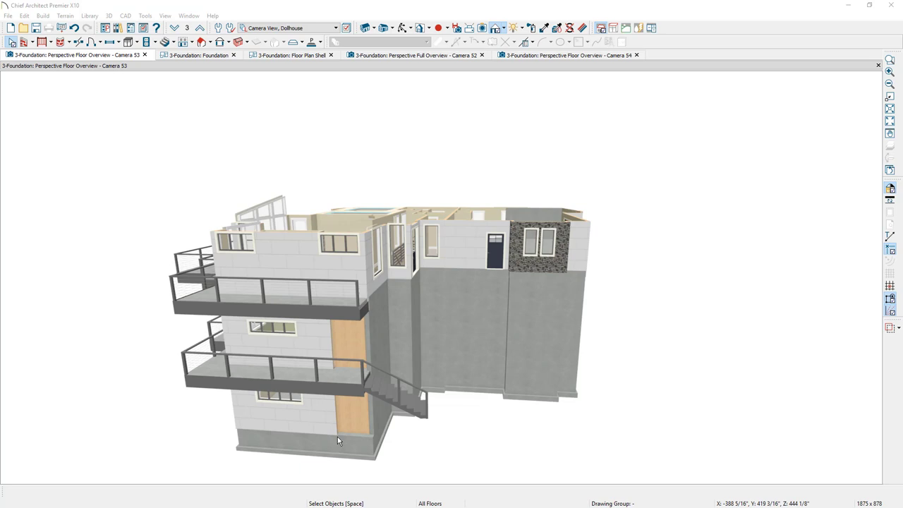
# - Show the 1st Floor as reference in the foundation plan and break the outer side wall where the framed wall ends
pyautogui.hotkey('ctrl', 'Tab')
pyautogui.click(277, 28)
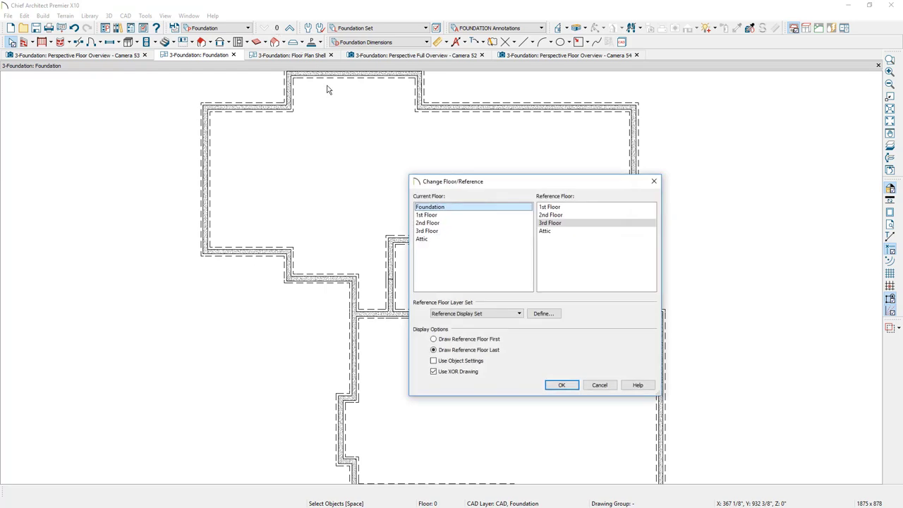
pyautogui.doubleClick(548, 207)
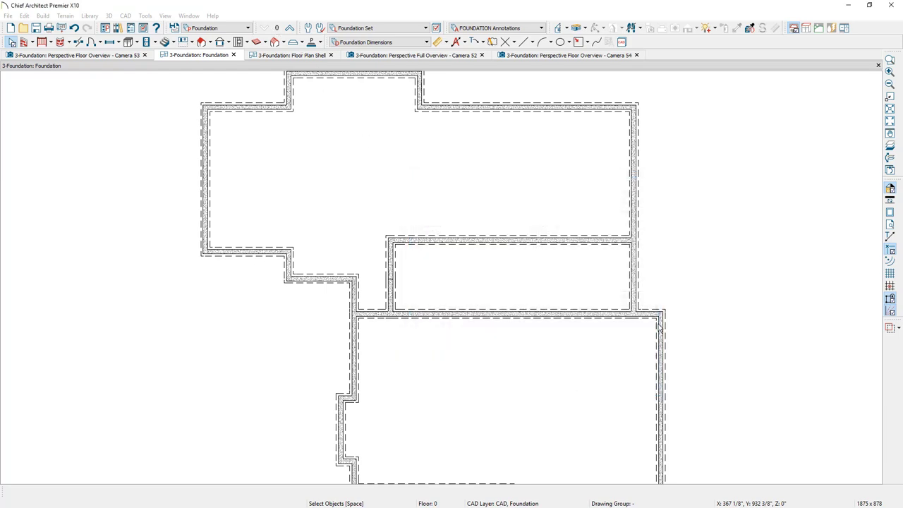
pyautogui.click(890, 146)
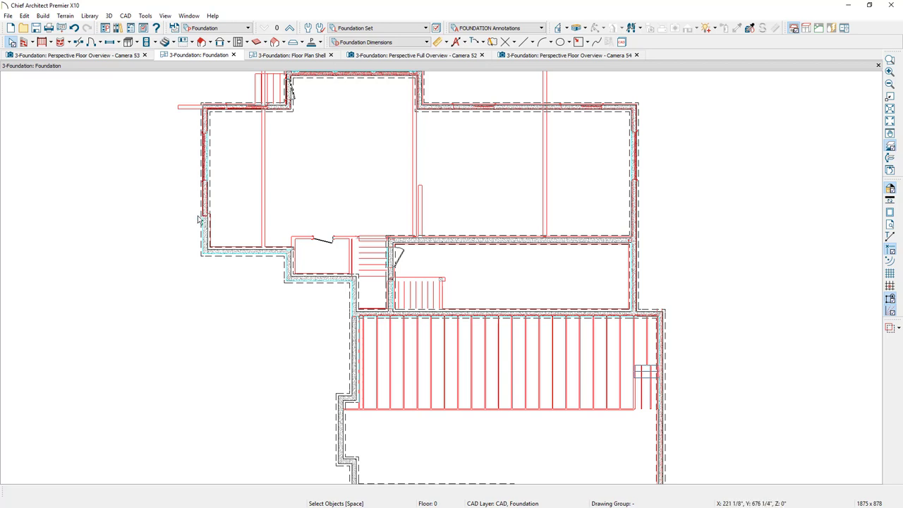
pyautogui.click(79, 42)
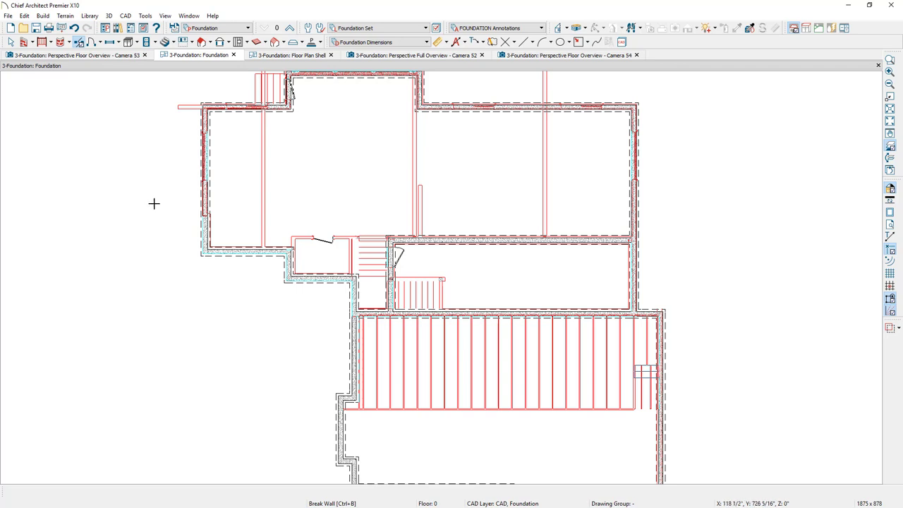
pyautogui.press('space')
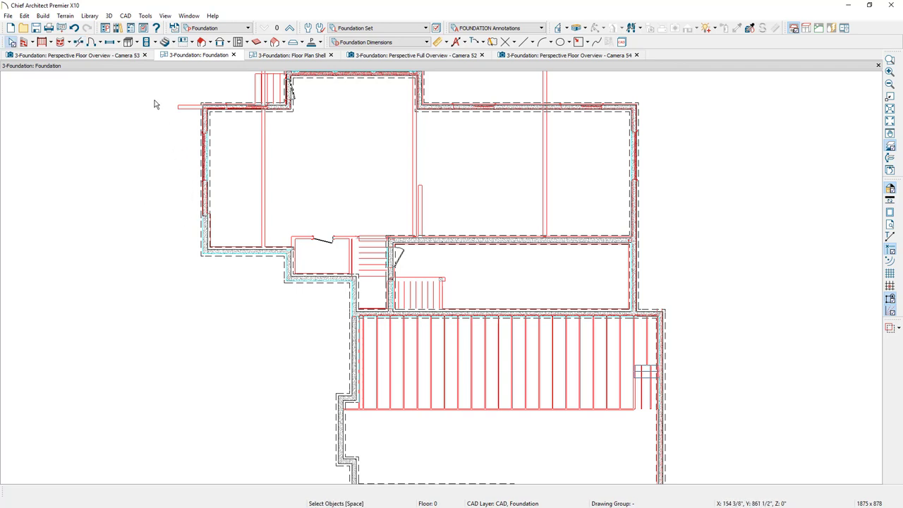
# - Raise the broken-off corner wall section to the upper floor and show only the foundation level in the perspective overview
pyautogui.click(127, 56)
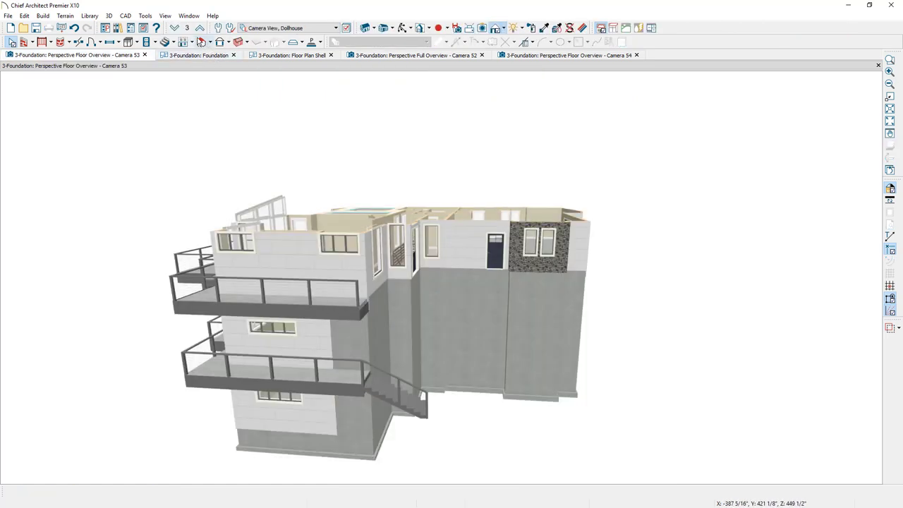
pyautogui.click(175, 28)
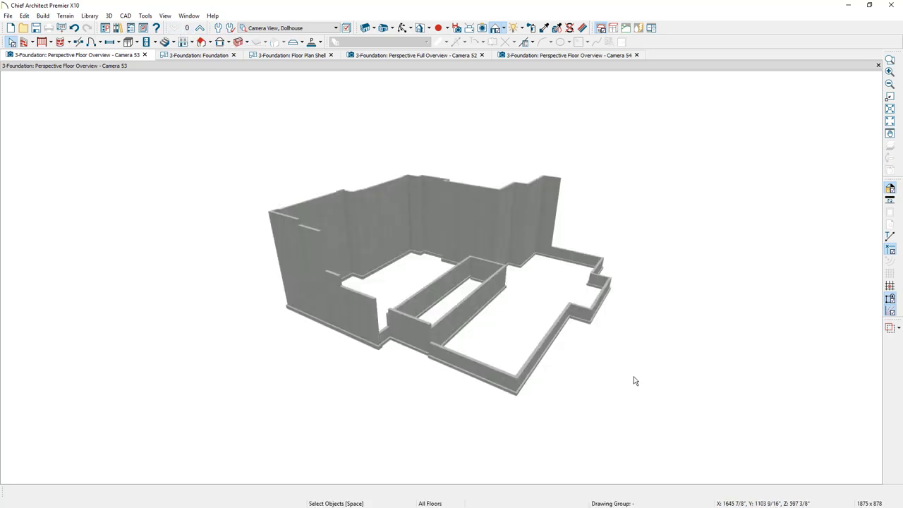
pyautogui.moveTo(633, 374); pyautogui.dragTo(338, 343, button='middle')
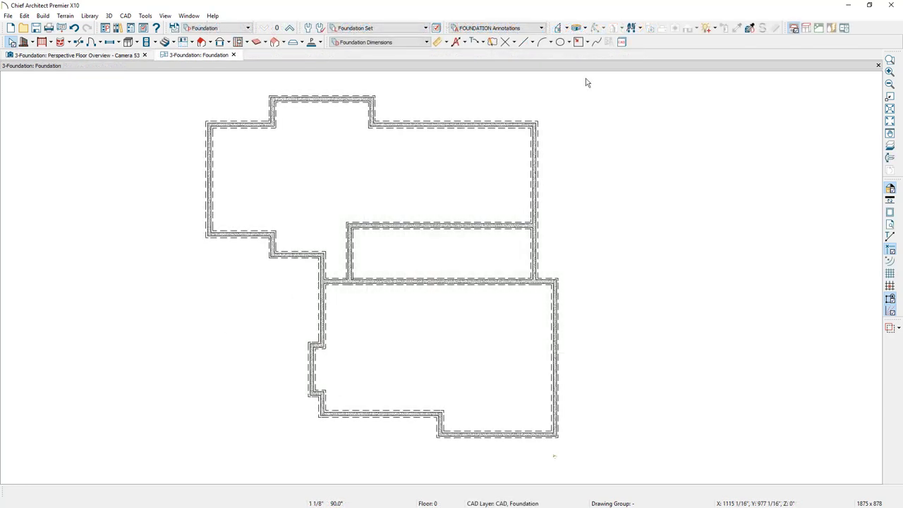
# - Create a cross section/elevation view looking across the house from outside the short side wall of the foundation plan
pyautogui.click(566, 29)
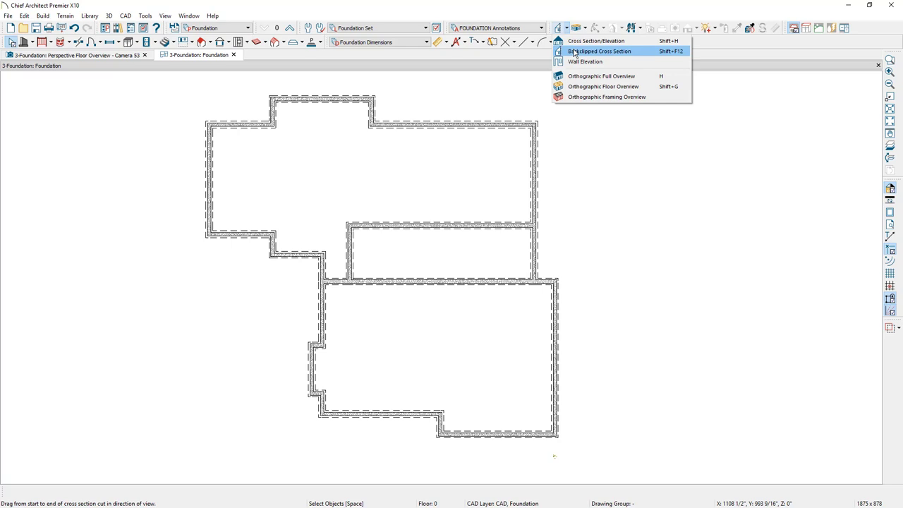
pyautogui.click(575, 51)
pyautogui.moveTo(165, 173); pyautogui.dragTo(463, 181)
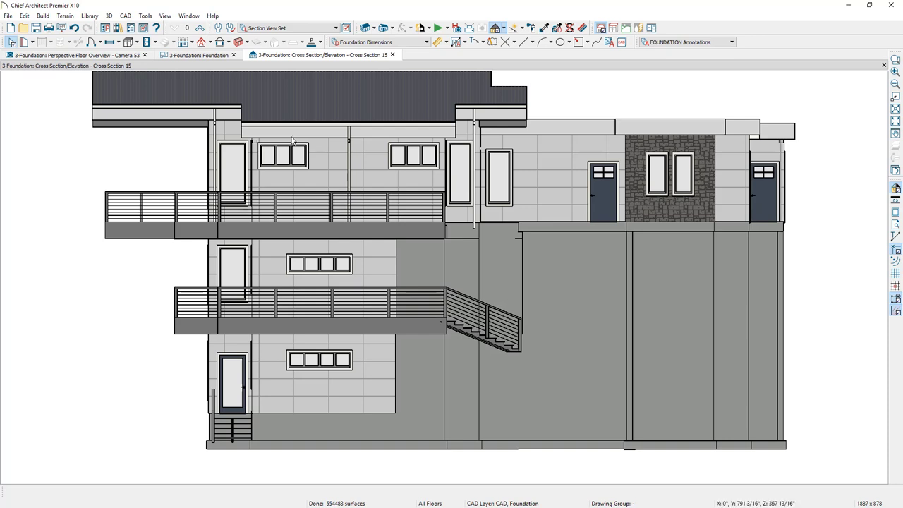
# - Filter the Section View Set layers by "terrain p" and display the Terrain Perimeter layer in the cross section
pyautogui.click(144, 28)
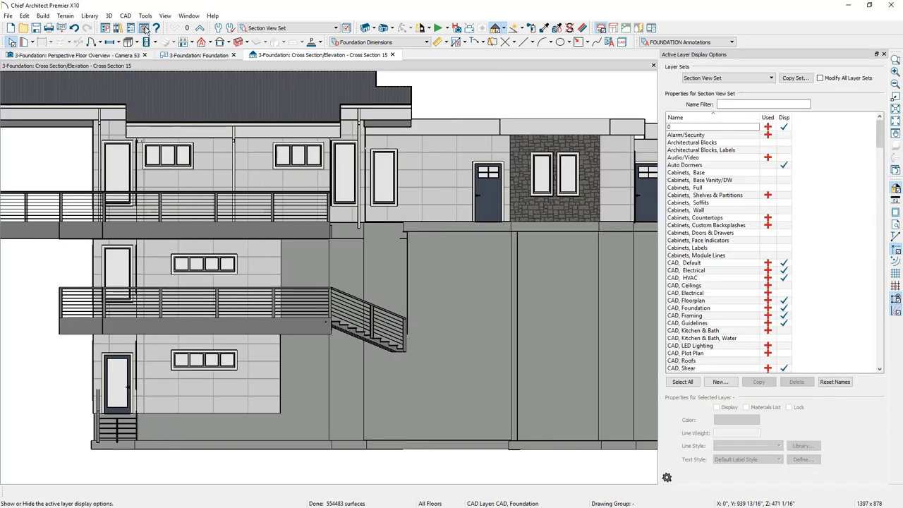
pyautogui.click(755, 105)
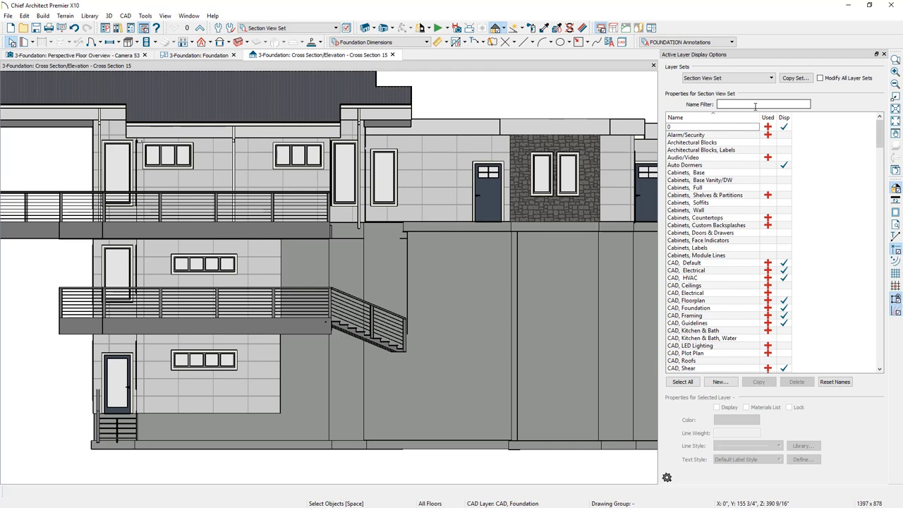
pyautogui.write('terrain p')
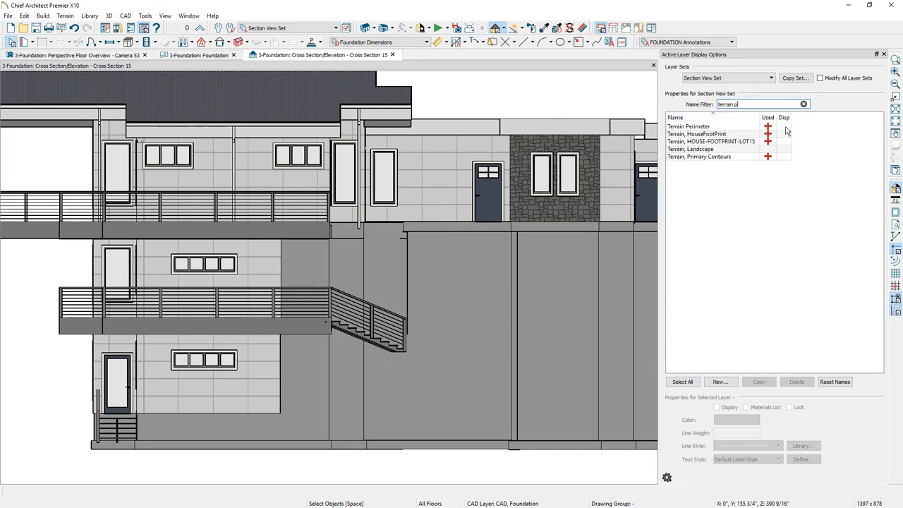
pyautogui.click(783, 126)
pyautogui.scroll(-3, 372, 238)
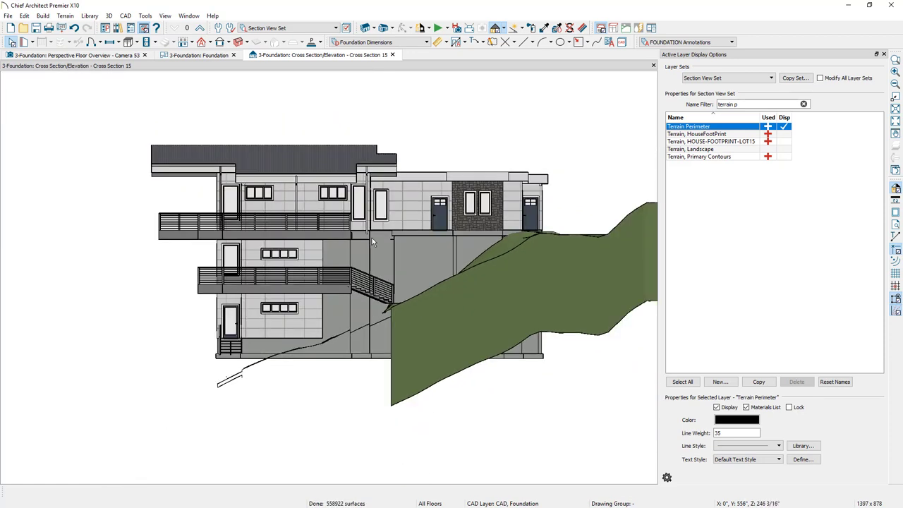
pyautogui.scroll(-1, 371, 237)
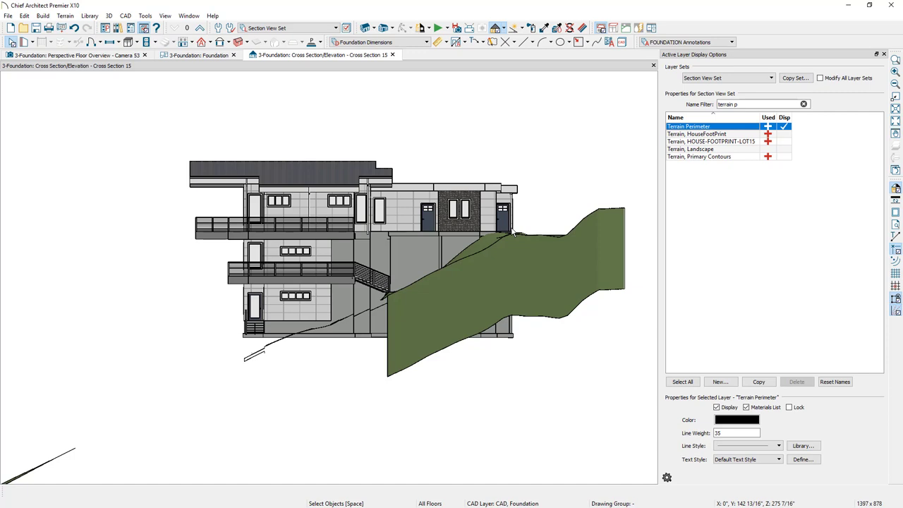
# - Draw a CAD line following the slope from the garage's uphill corner down past the lowest foundation wall
pyautogui.click(525, 41)
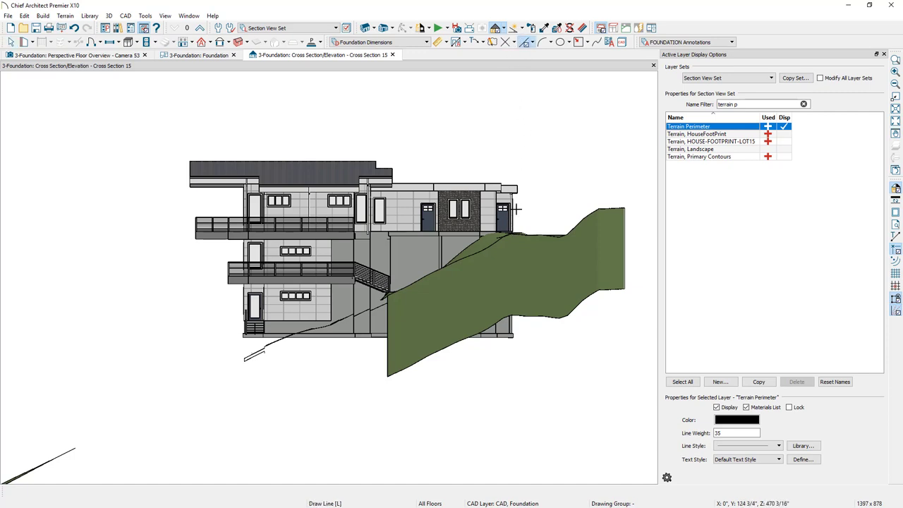
pyautogui.click(519, 235)
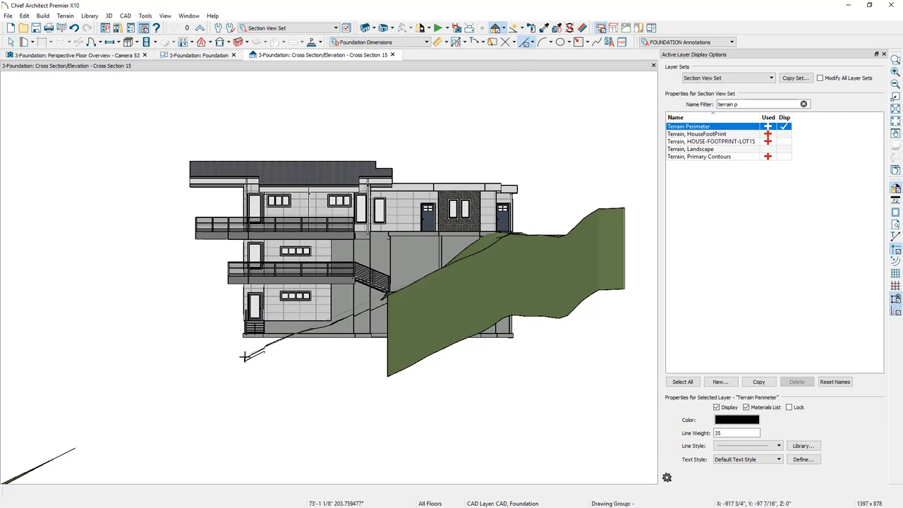
pyautogui.click(185, 383)
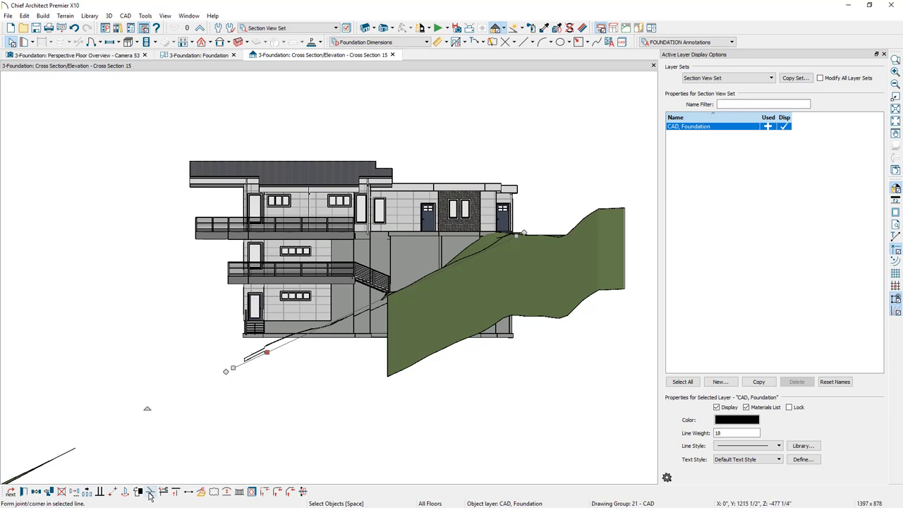
# - Break the slope line near its downhill end and shift the lower segment up to form a small step
pyautogui.click(208, 405)
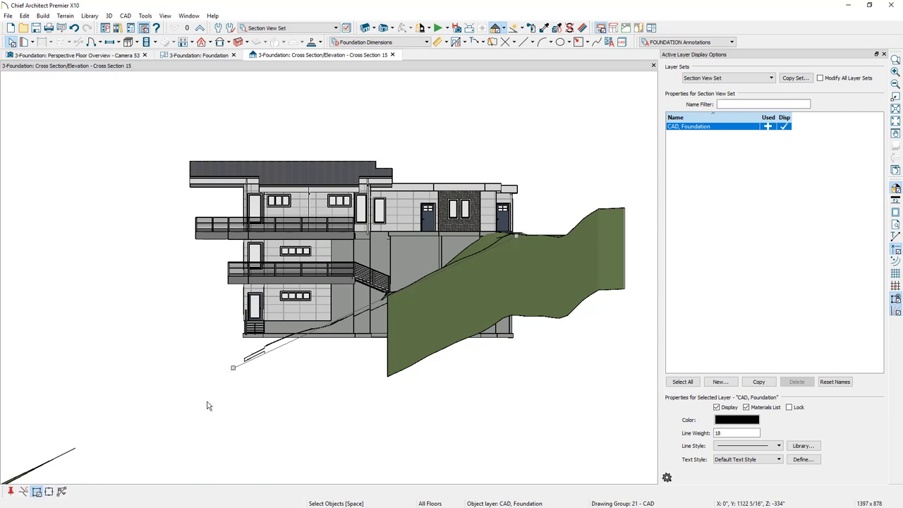
pyautogui.click(264, 358)
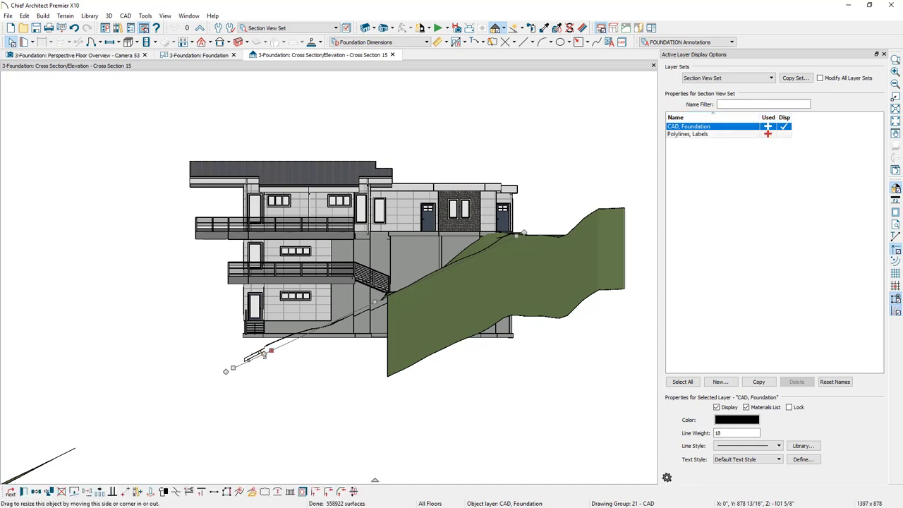
pyautogui.moveTo(248, 360); pyautogui.dragTo(244, 347)
pyautogui.click(243, 349)
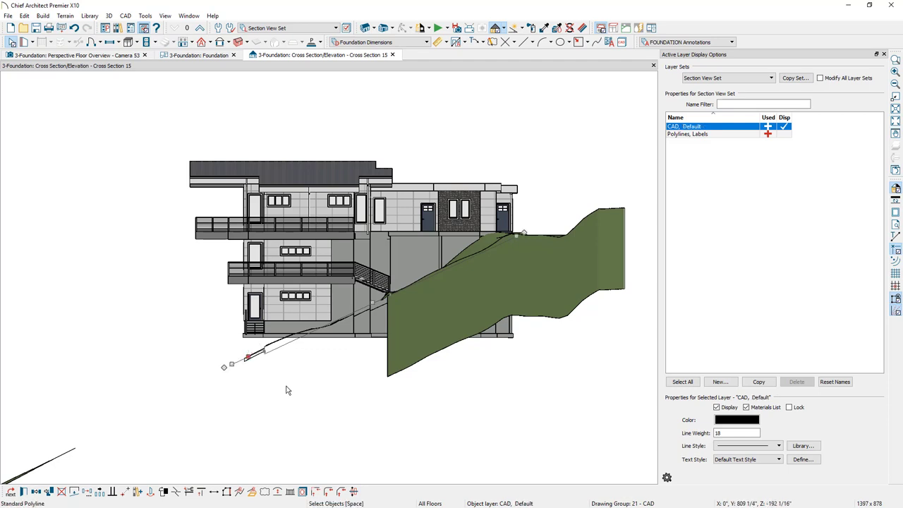
# - Copy the slope line and place the copy straight below the original using entered relative coordinates
pyautogui.click(177, 459)
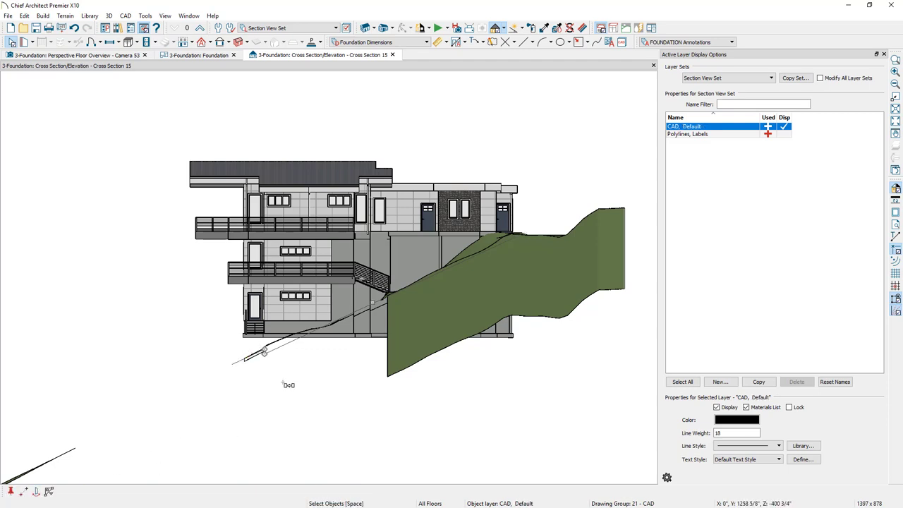
pyautogui.moveTo(372, 311); pyautogui.dragTo(371, 319)
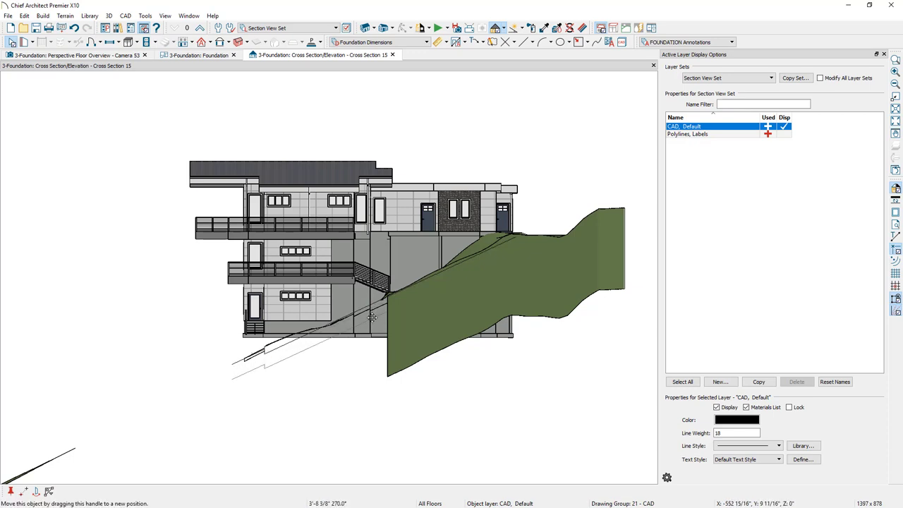
pyautogui.press('Tab')
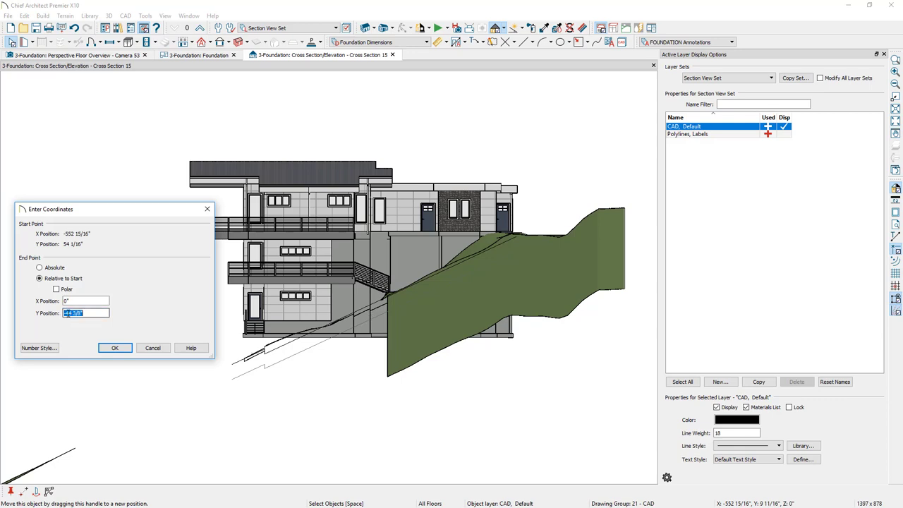
pyautogui.press('Return')
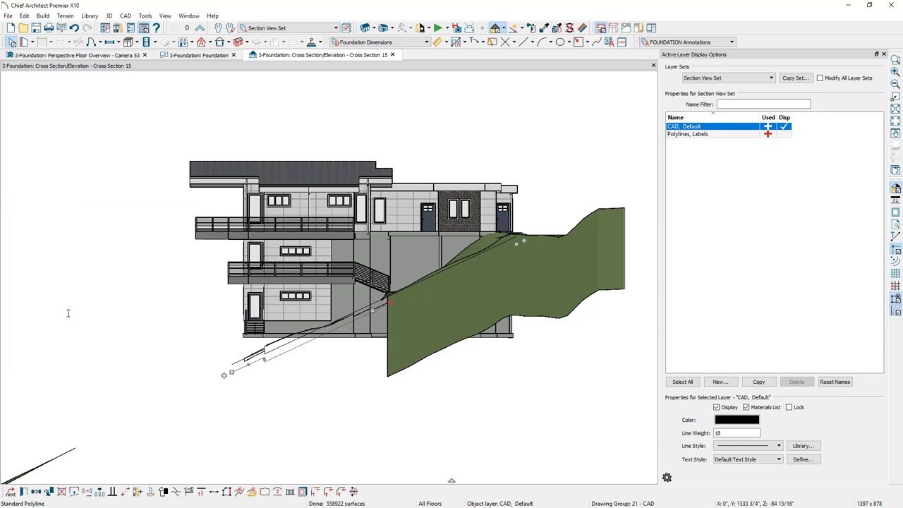
# - Change the copied lower slope line to a dashed line style
pyautogui.press('e')
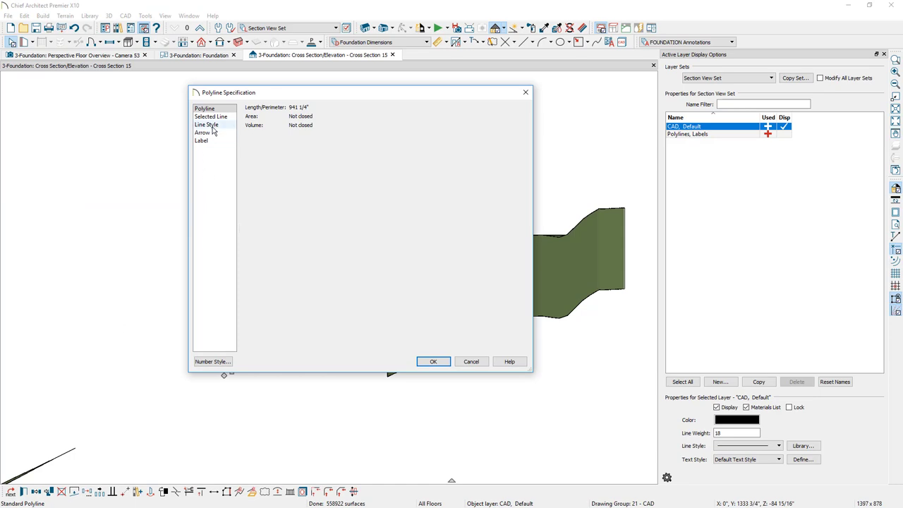
pyautogui.click(211, 126)
pyautogui.click(367, 146)
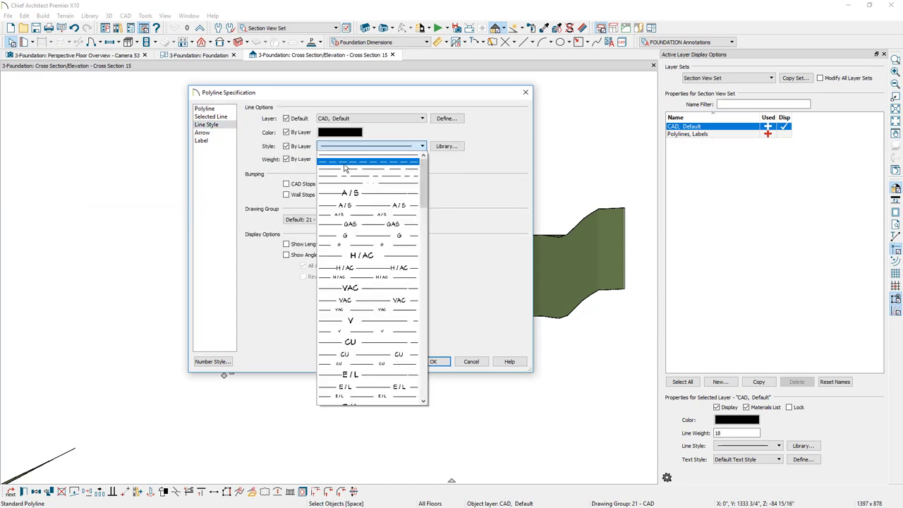
pyautogui.click(344, 167)
pyautogui.click(433, 362)
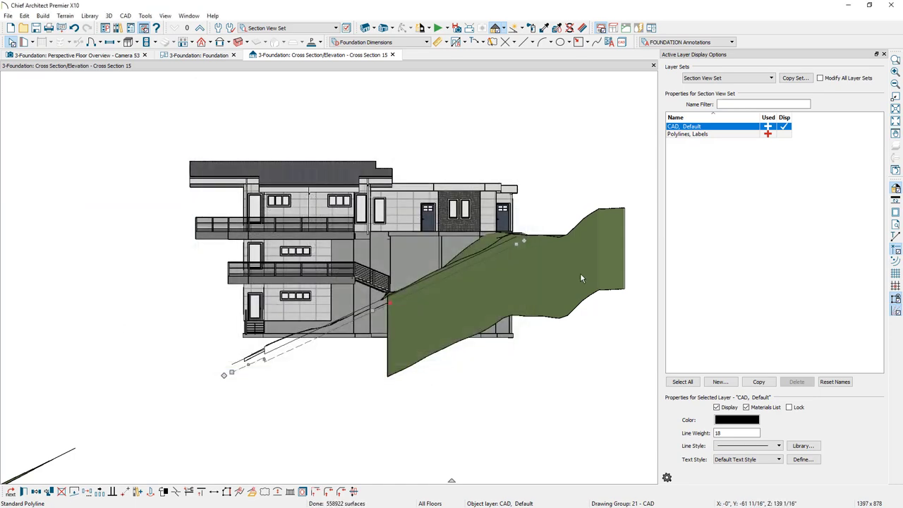
# - Hide the Terrain Perimeter layer in the cross section view
pyautogui.click(581, 275)
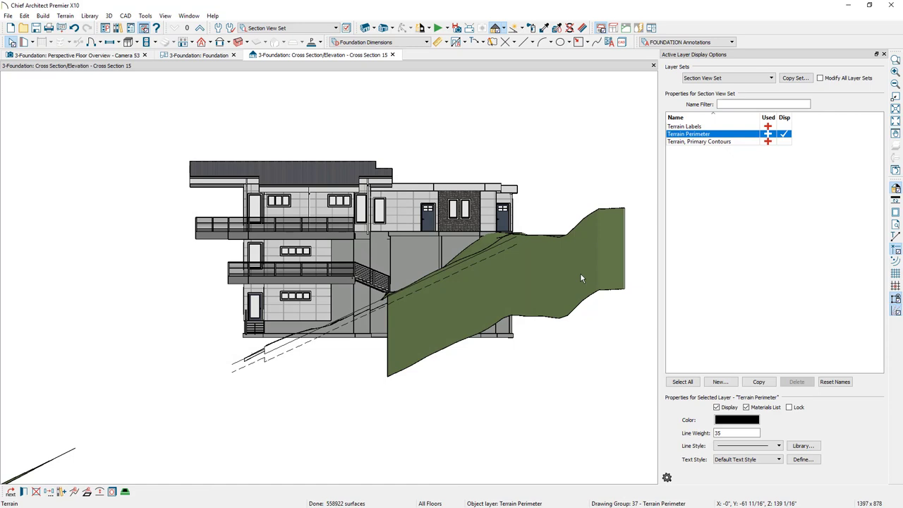
pyautogui.click(784, 134)
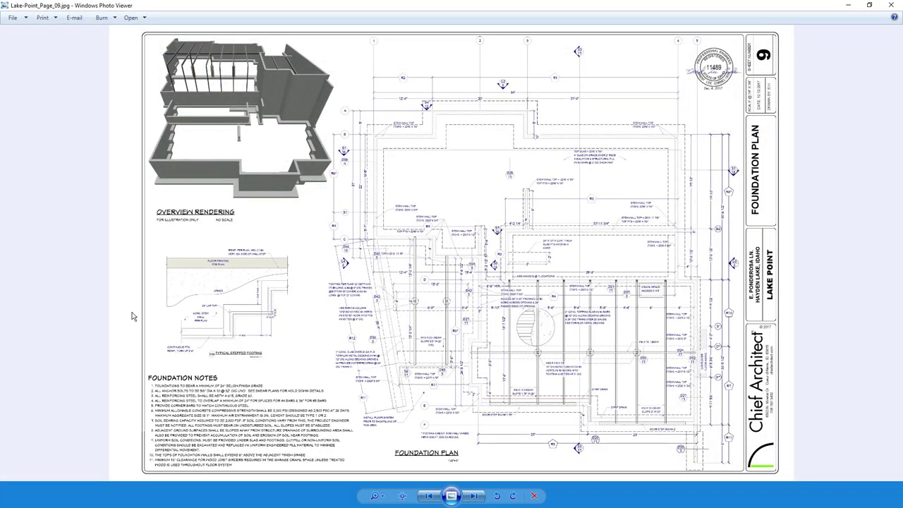
# - Extend the lowest foundation wall's bottom edge below the dashed slope line, making the wall about 10'-4 3/4" high
pyautogui.scroll(3, 133, 315)
pyautogui.scroll(1, 132, 314)
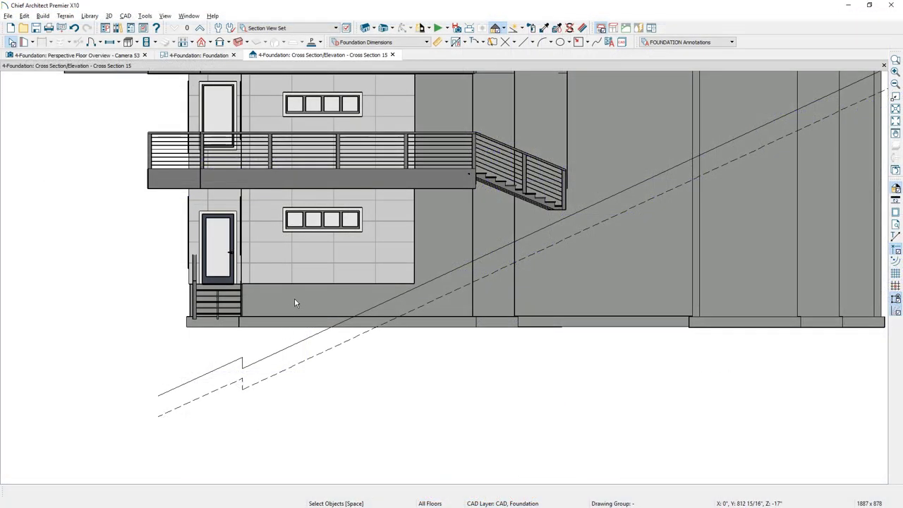
pyautogui.click(295, 303)
pyautogui.moveTo(329, 317)
pyautogui.mouseDown()
pyautogui.moveTo(304, 353)
pyautogui.moveTo(247, 393)
pyautogui.mouseUp()
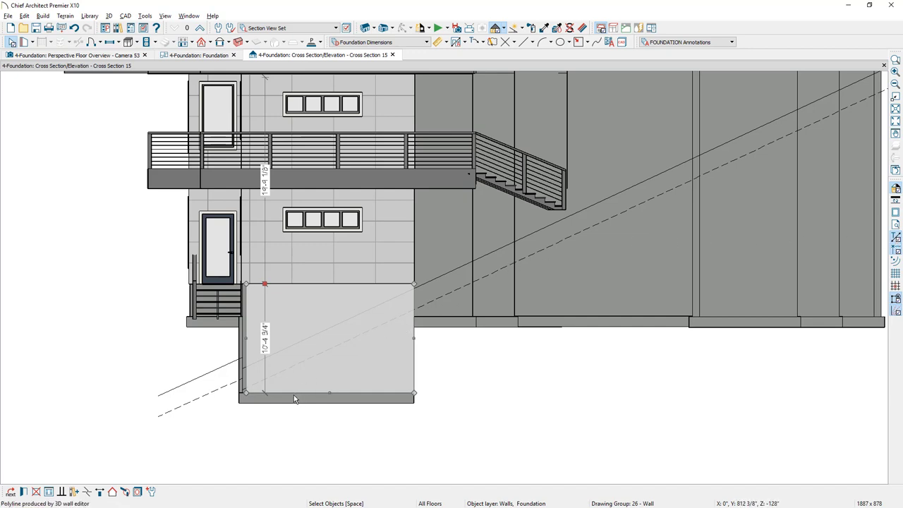
# - Break the lowest foundation wall's bottom edge near its downhill end and raise the uphill segment 30" at 90° to form a footing step
pyautogui.click(327, 393)
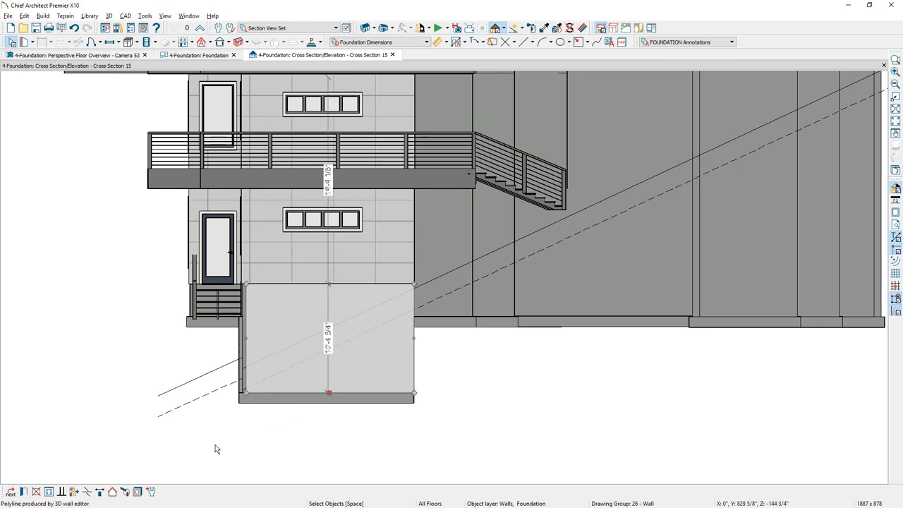
pyautogui.click(87, 492)
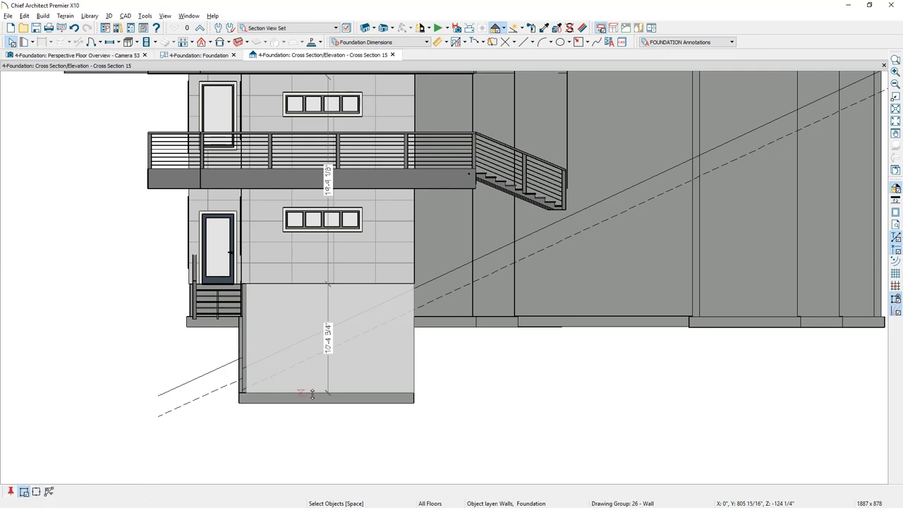
pyautogui.click(311, 393)
pyautogui.moveTo(347, 391); pyautogui.dragTo(345, 368)
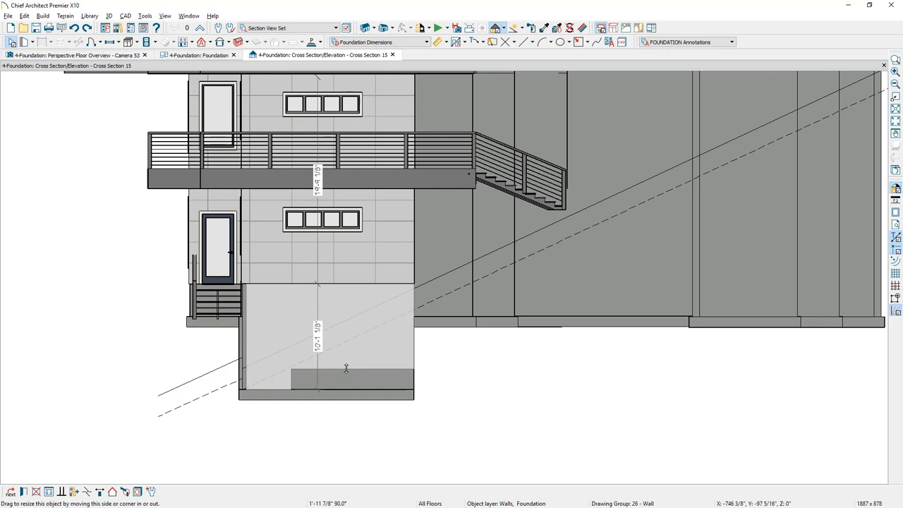
pyautogui.press('Tab')
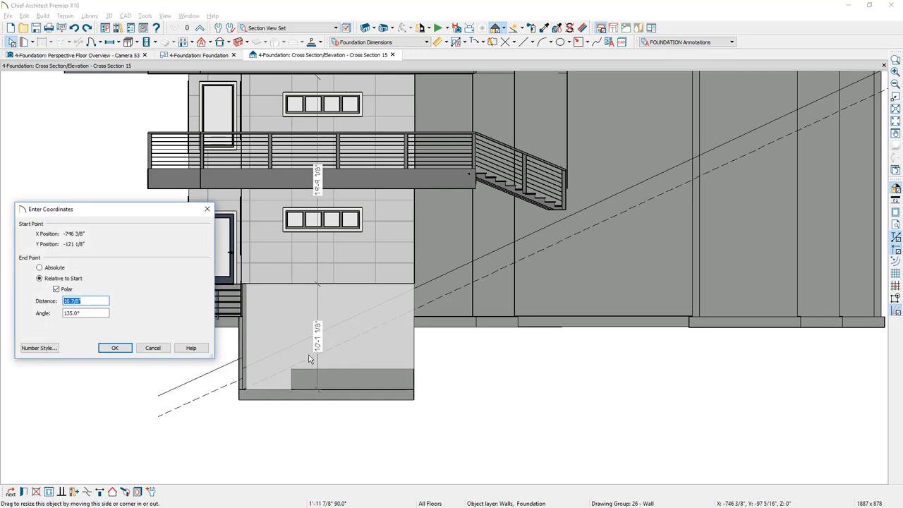
pyautogui.write('30')
pyautogui.press('Tab')
pyautogui.write('90')
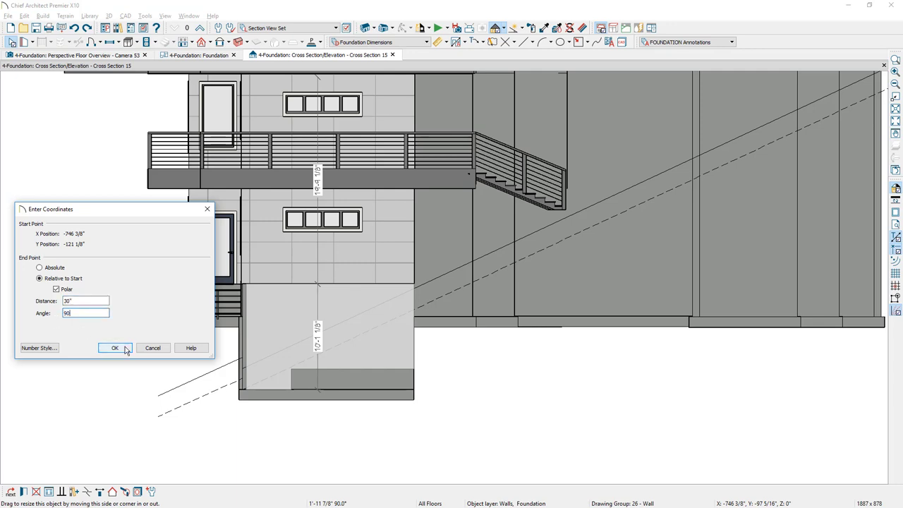
pyautogui.click(115, 348)
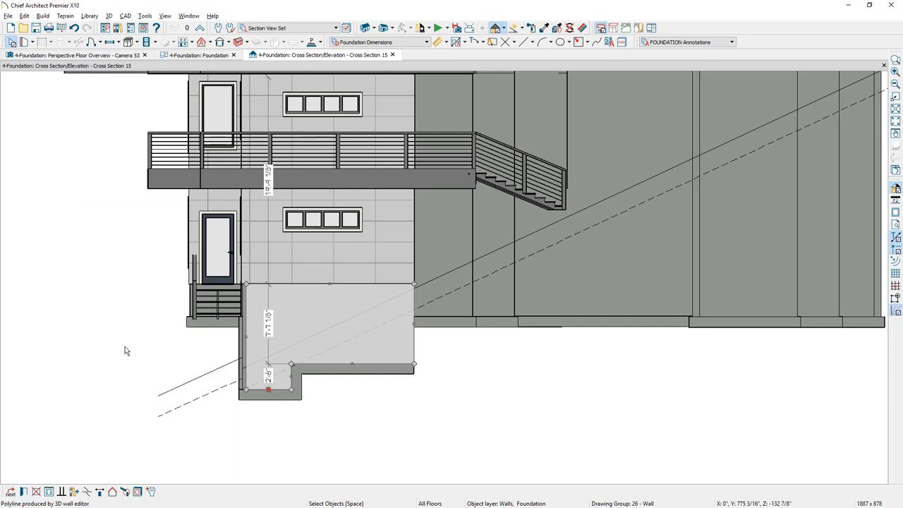
# - Set the length of the lowest, downhill footing segment to 3'-9"
pyautogui.click(293, 377)
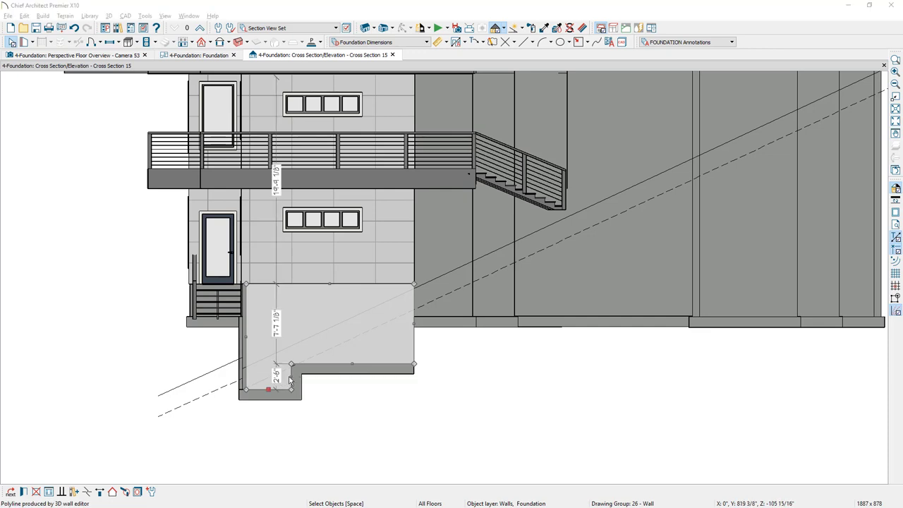
pyautogui.click(276, 378)
pyautogui.write("3'9")
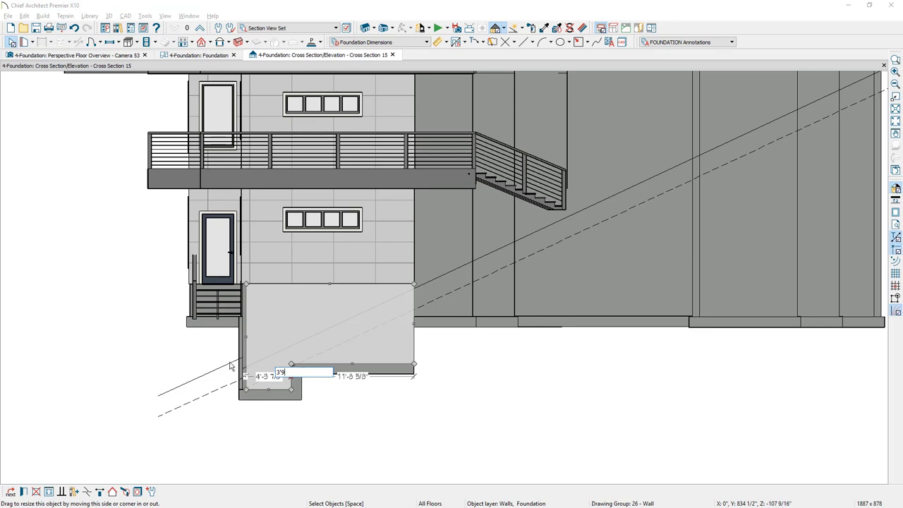
pyautogui.press('Return')
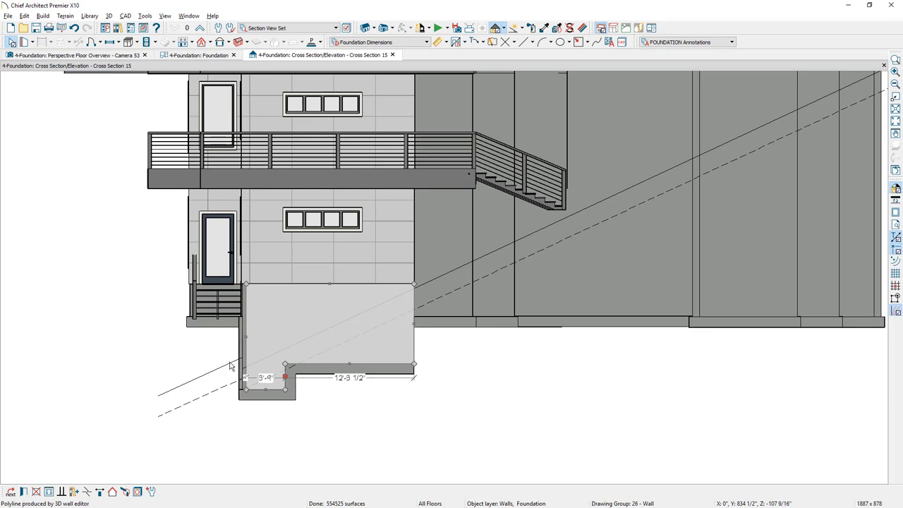
# - Break the raised bottom edge where it meets the dashed slope line and raise its uphill part 30" at 90° for a second step
pyautogui.click(350, 364)
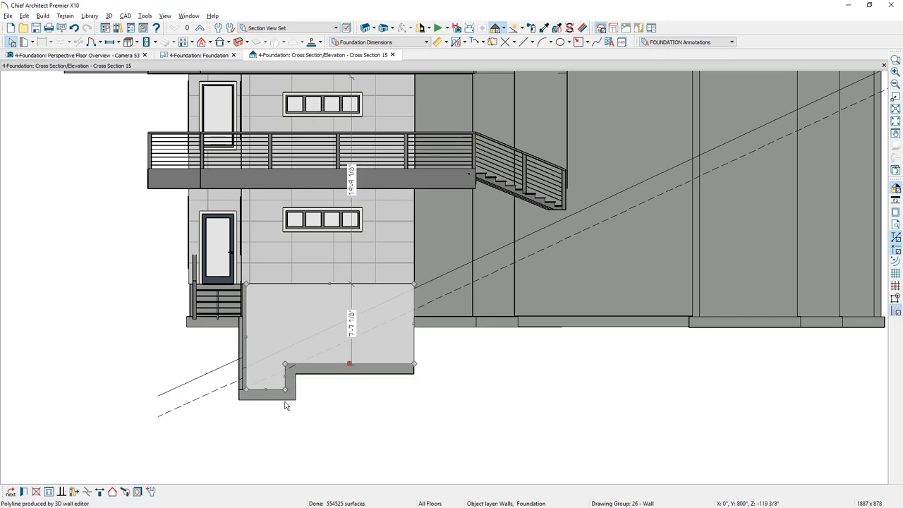
pyautogui.click(88, 494)
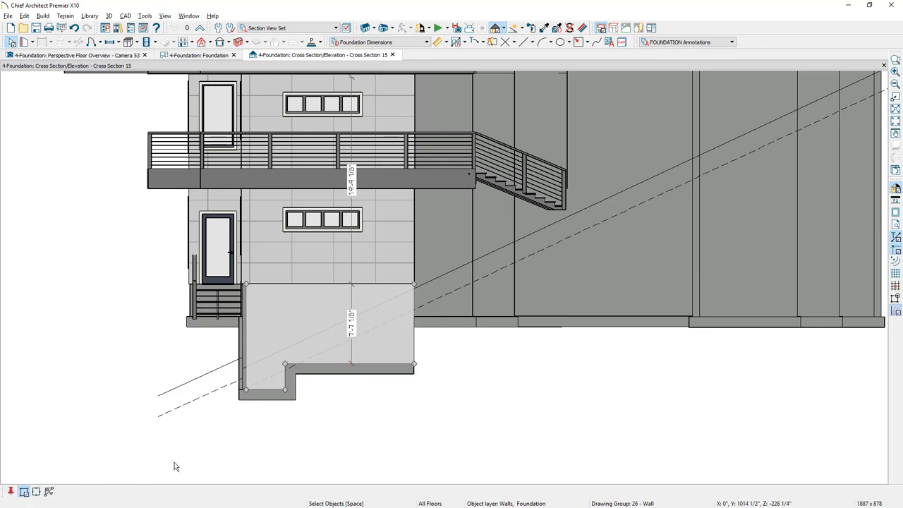
pyautogui.click(333, 362)
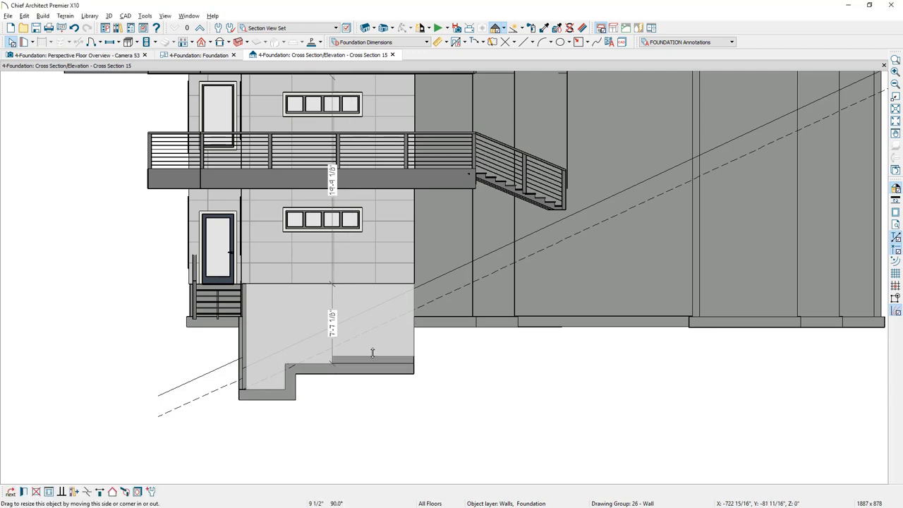
pyautogui.moveTo(373, 353); pyautogui.dragTo(373, 348)
pyautogui.press('Tab')
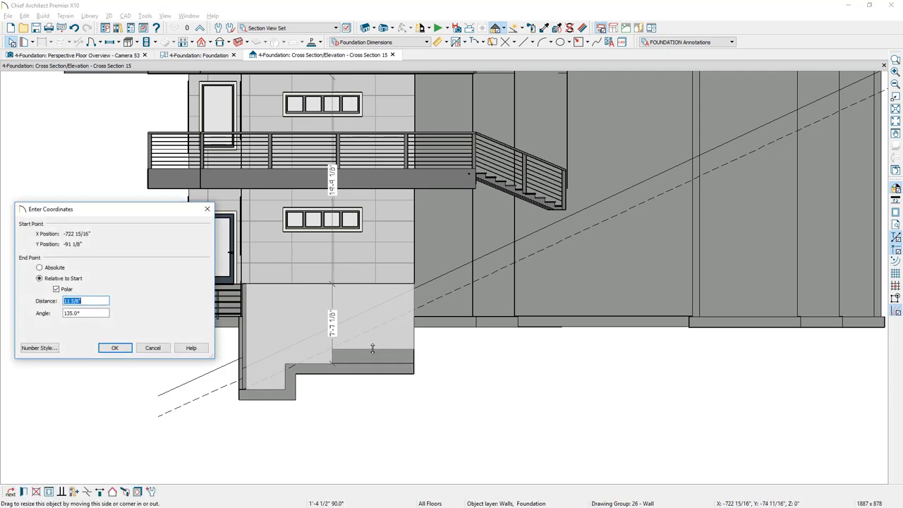
pyautogui.write('30')
pyautogui.press('Tab')
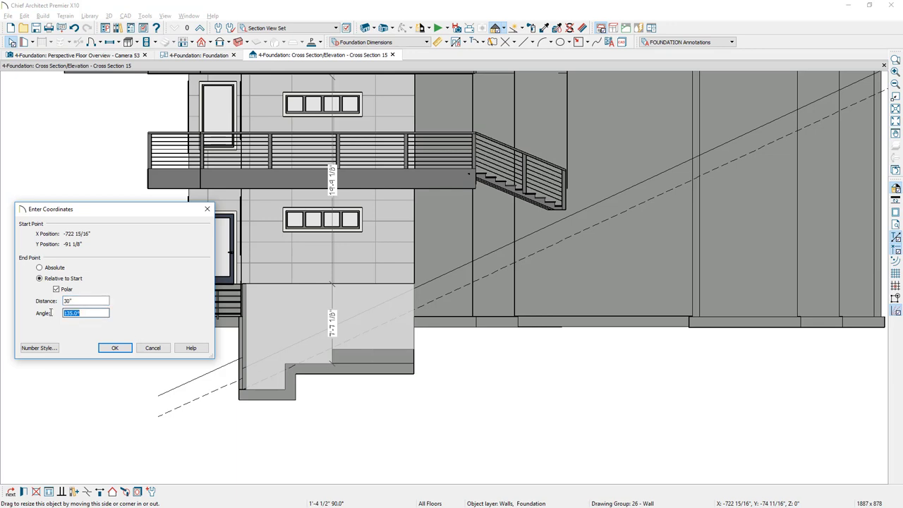
pyautogui.write('90')
pyautogui.click(114, 348)
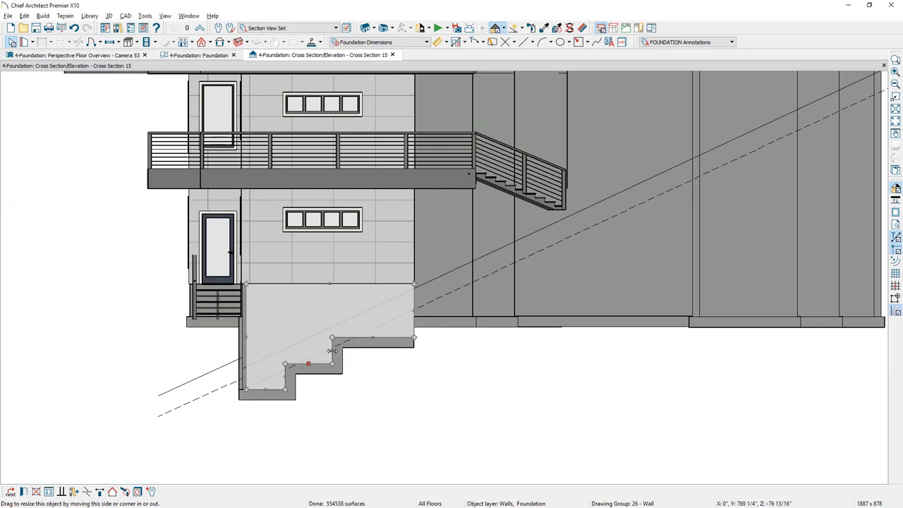
# - Set the second footing segment's length to 4' and the third segment's length to 6'
pyautogui.click(313, 354)
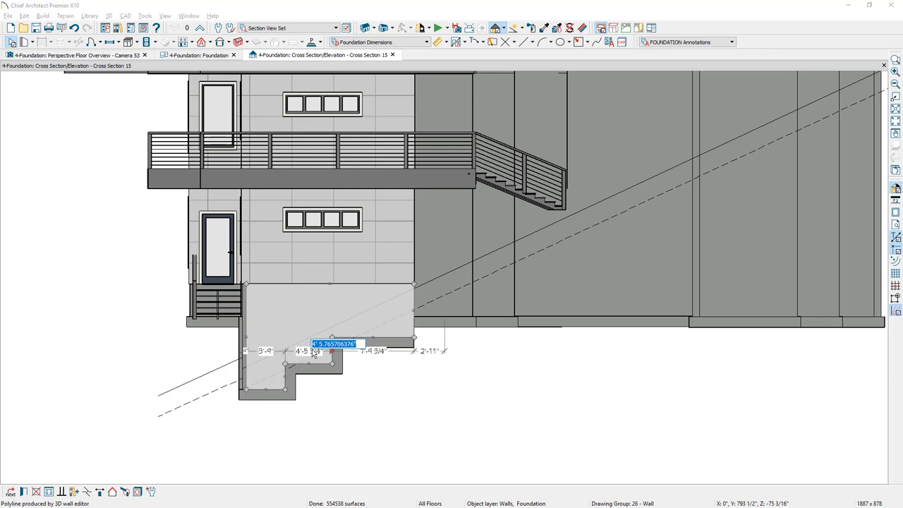
pyautogui.write("4'")
pyautogui.press('Return')
pyautogui.click(381, 337)
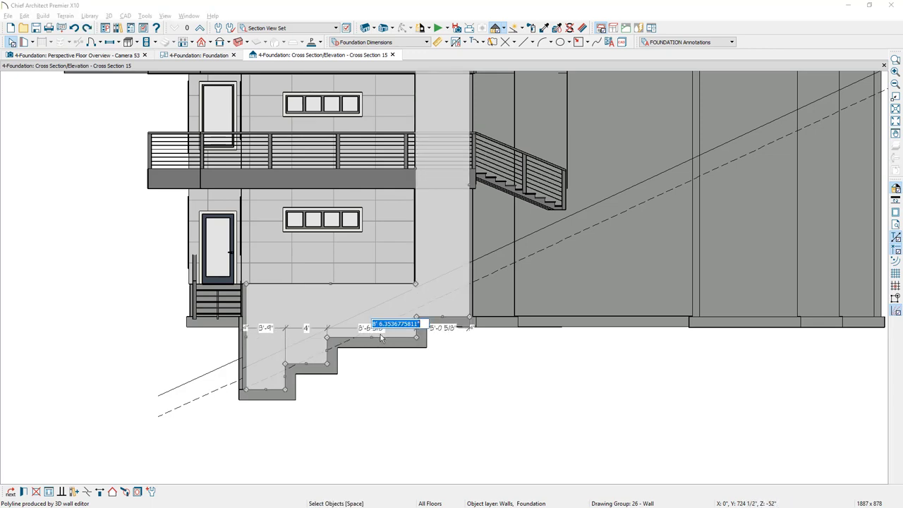
pyautogui.write("6'")
pyautogui.press('Return')
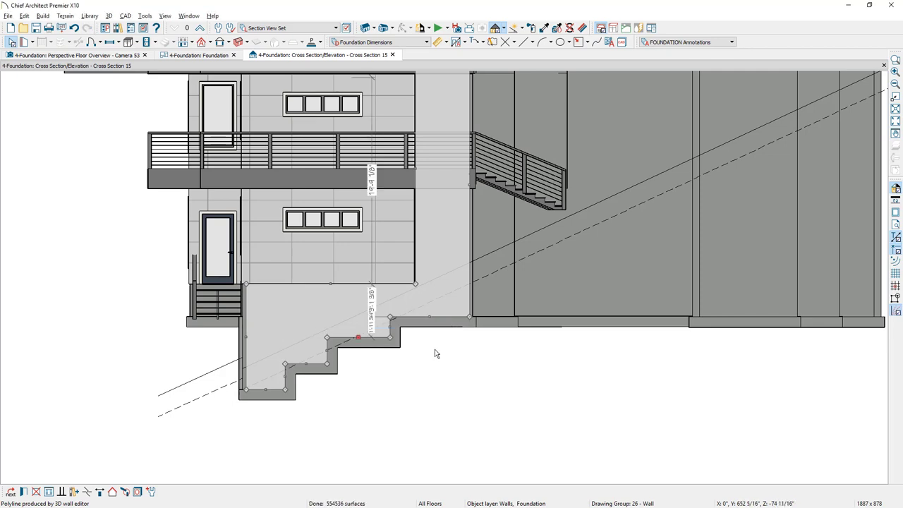
# - Break the bottom edge uphill of the third footing segment and raise its uphill part 30" at 90° for another step
pyautogui.click(87, 492)
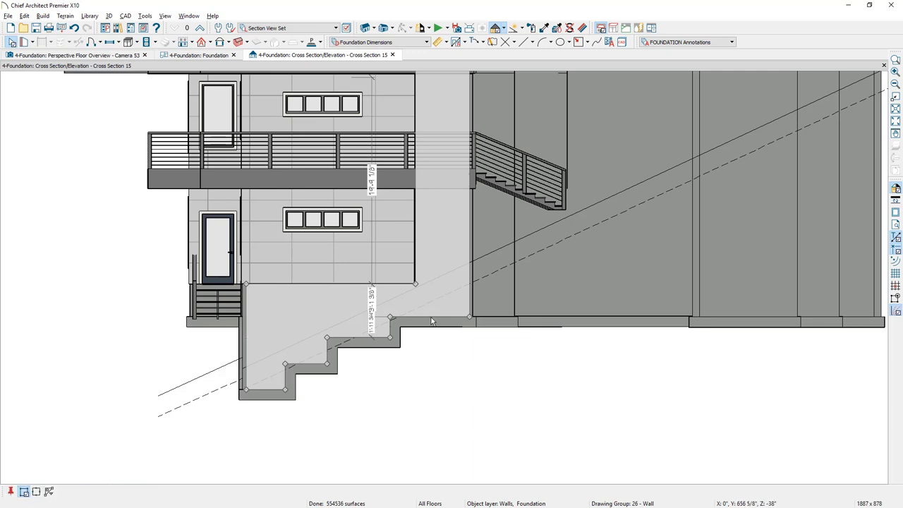
pyautogui.moveTo(432, 322); pyautogui.dragTo(452, 291)
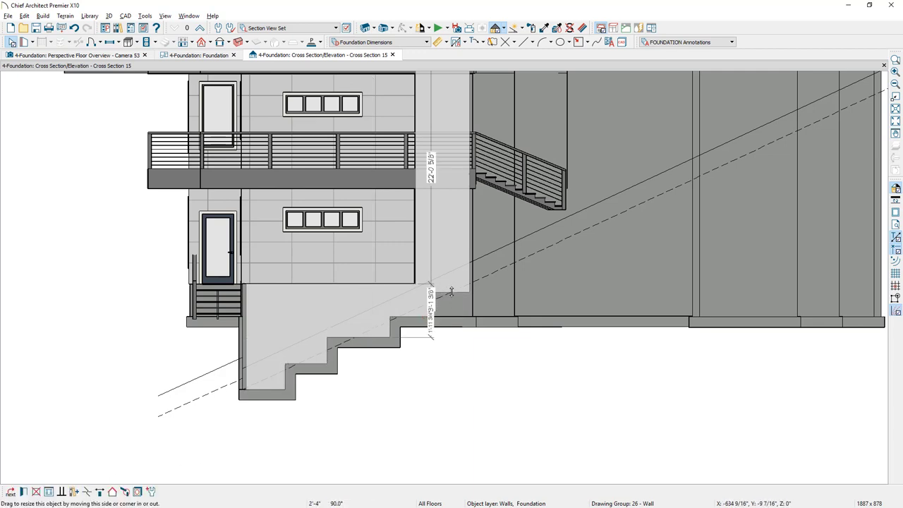
pyautogui.press('Tab')
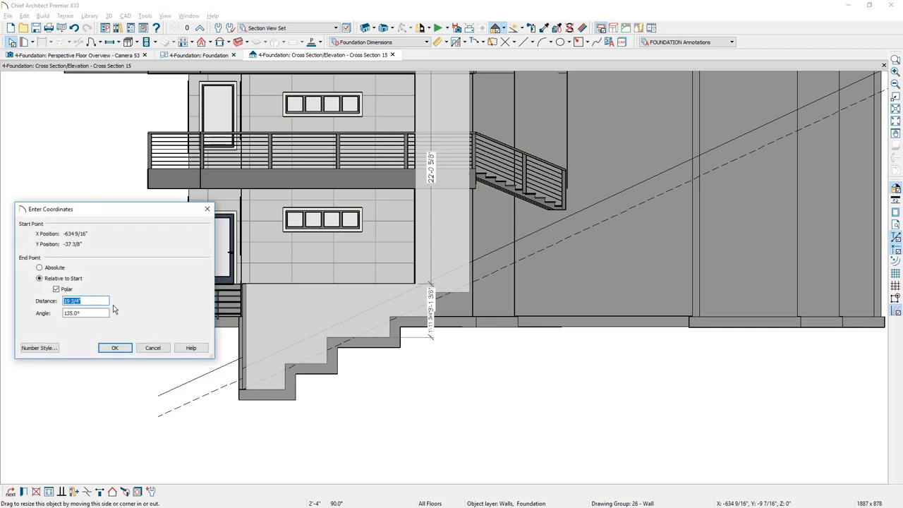
pyautogui.write('30')
pyautogui.press('Tab')
pyautogui.write('0')
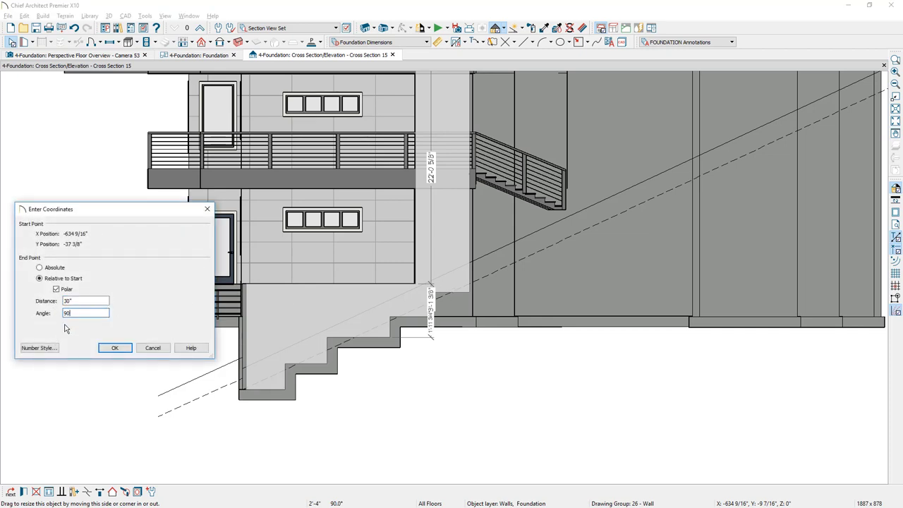
pyautogui.click(114, 348)
# - Set the distance from the newest footing step's vertical edge to the uphill end of the wall to 4'
pyautogui.click(447, 299)
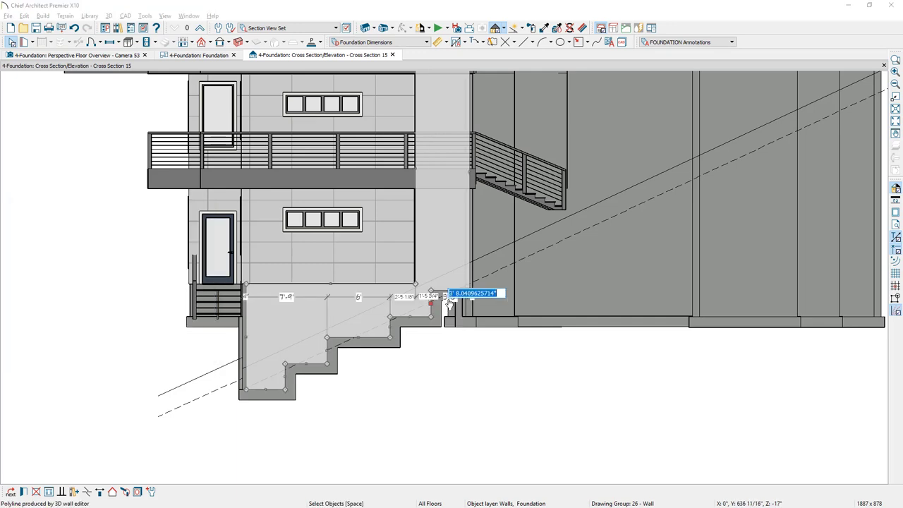
pyautogui.write("3'")
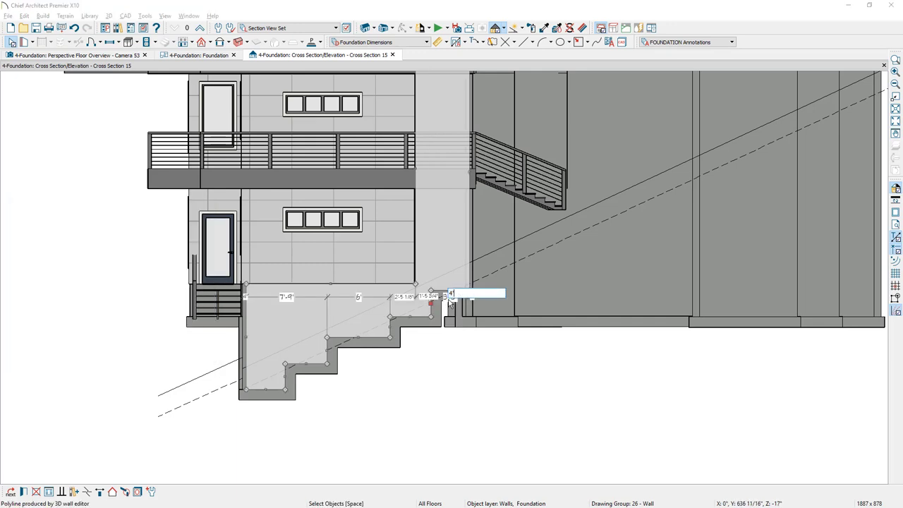
pyautogui.press('Return')
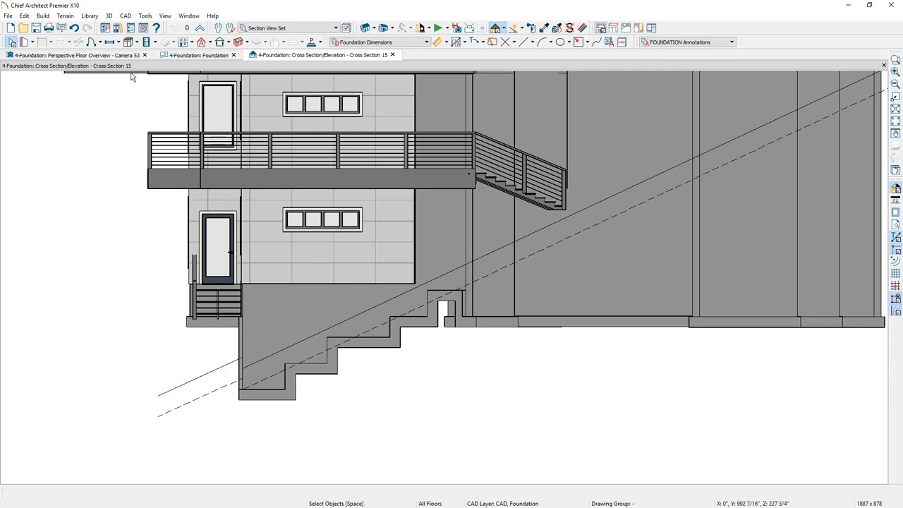
# - In the perspective floor overview, raise the bottom edges of the two adjoining foundation walls to match the uppermost footing step
pyautogui.click(117, 56)
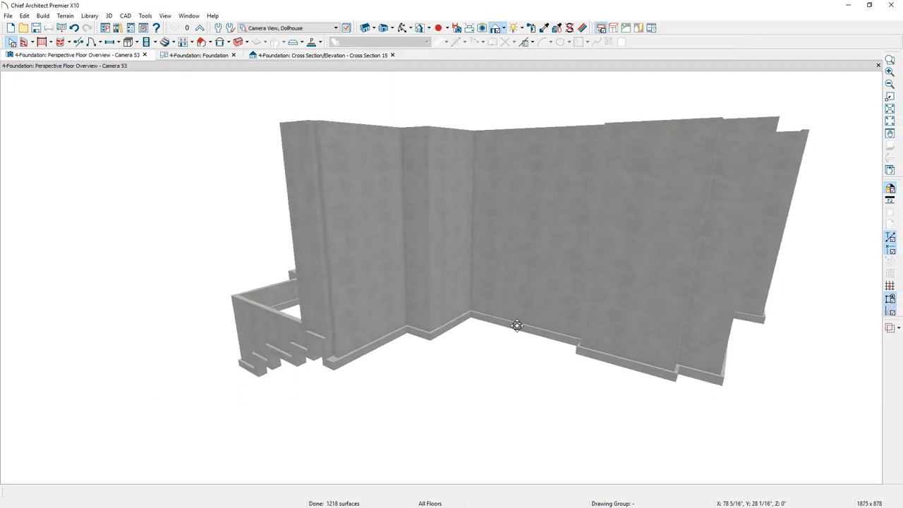
pyautogui.scroll(2, 344, 350)
pyautogui.click(359, 336)
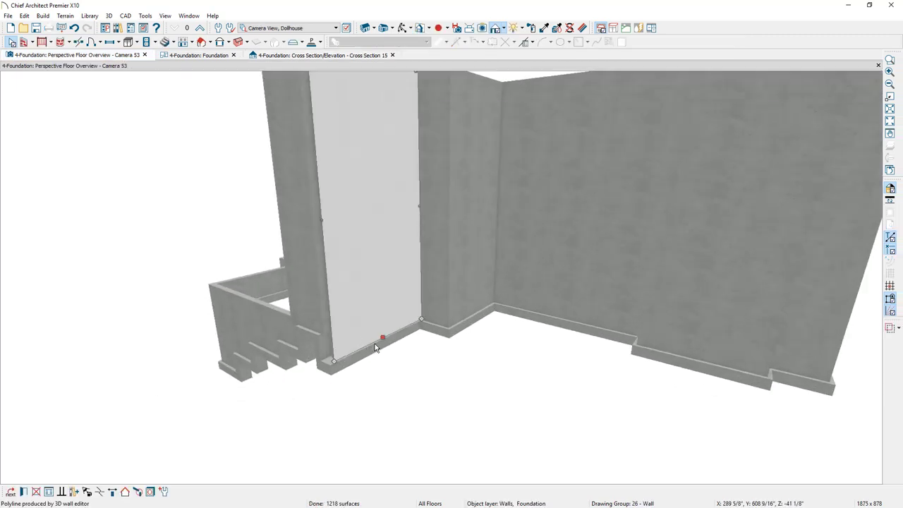
pyautogui.moveTo(381, 338); pyautogui.dragTo(327, 333)
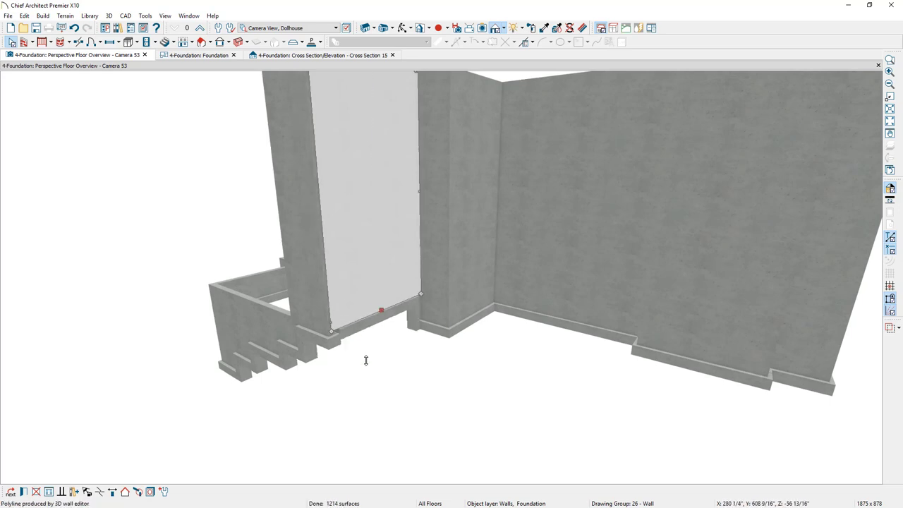
pyautogui.moveTo(380, 311); pyautogui.dragTo(382, 326)
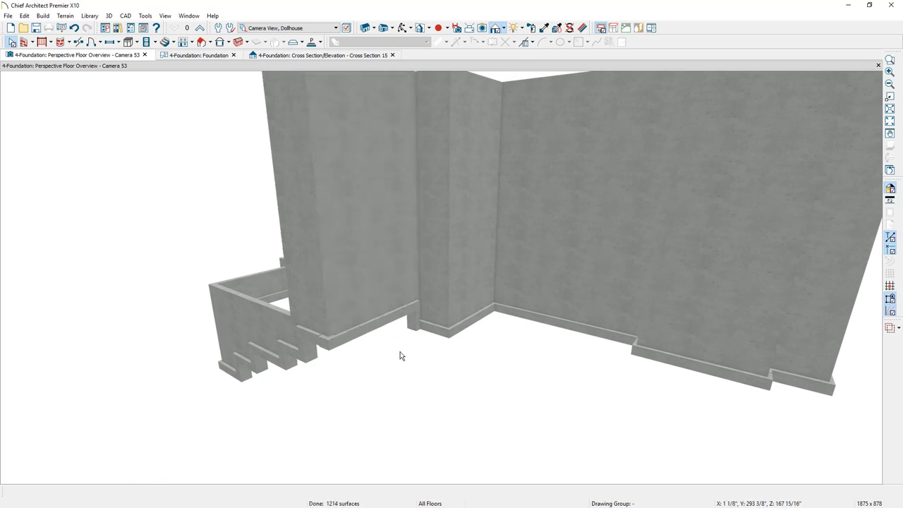
pyautogui.click(439, 284)
pyautogui.moveTo(432, 322); pyautogui.dragTo(453, 304)
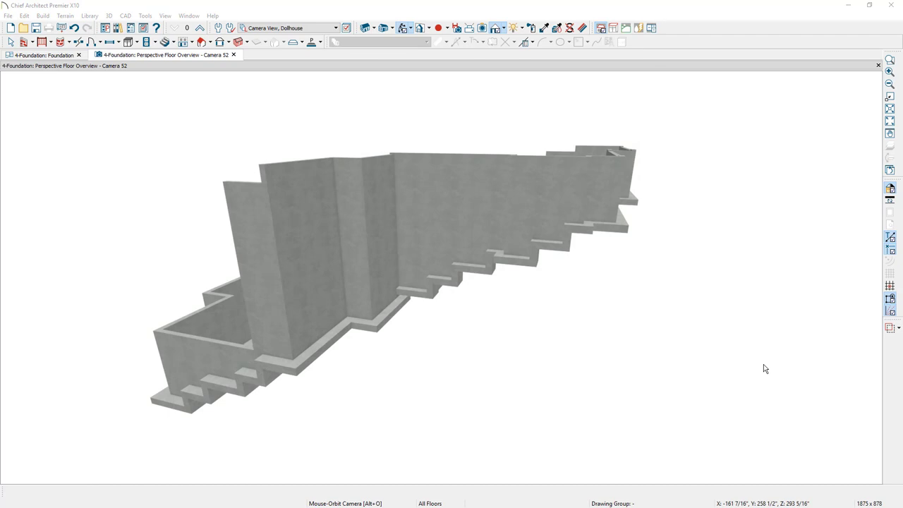
# - Inspect the completed stepped foundation model from several sides and browse the construction photos of the poured walls
pyautogui.moveTo(771, 358); pyautogui.dragTo(441, 352)
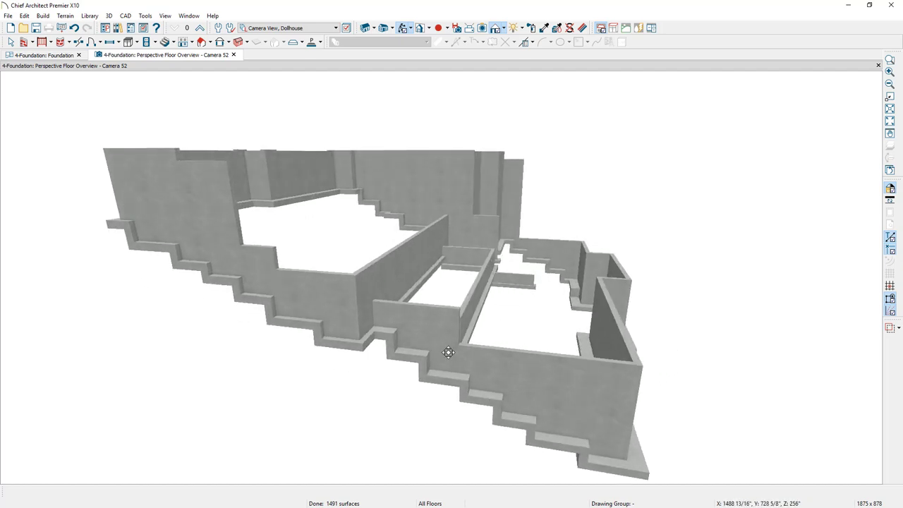
pyautogui.moveTo(701, 356); pyautogui.dragTo(625, 359)
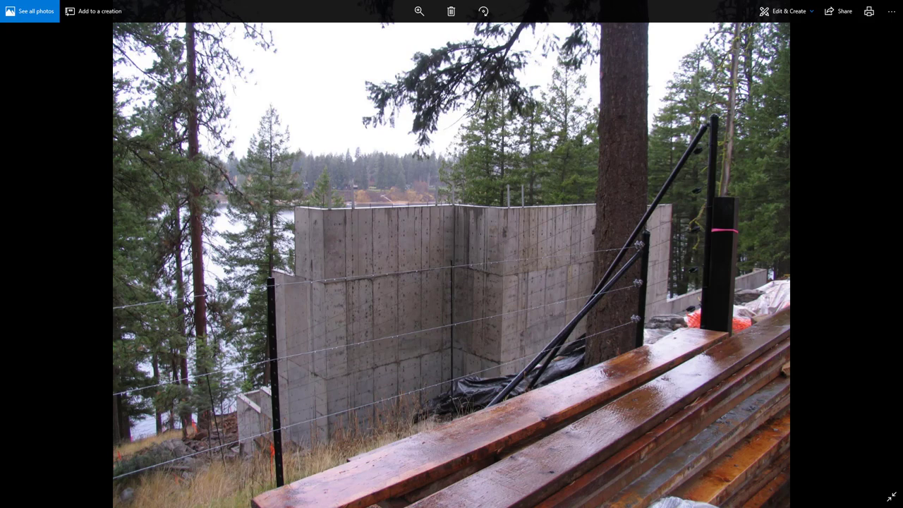
pyautogui.press('Right')
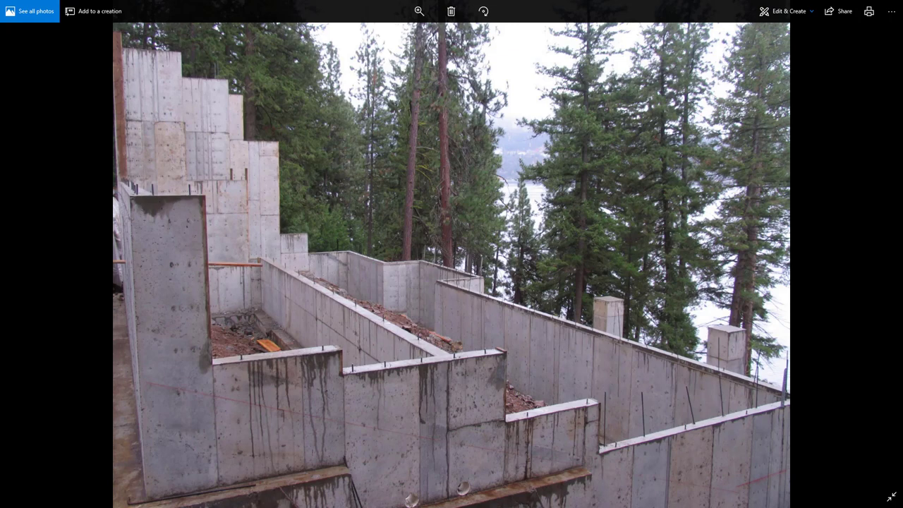
pyautogui.press('Right')
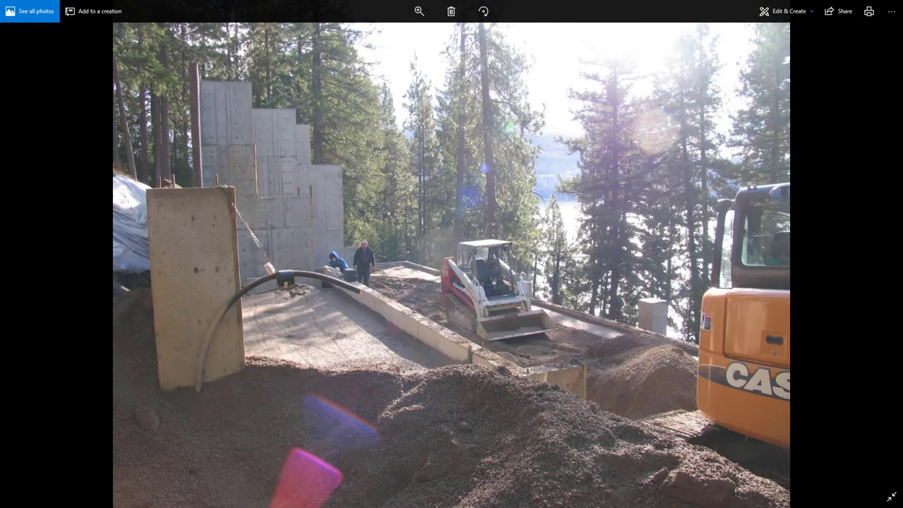
pyautogui.press('Right')
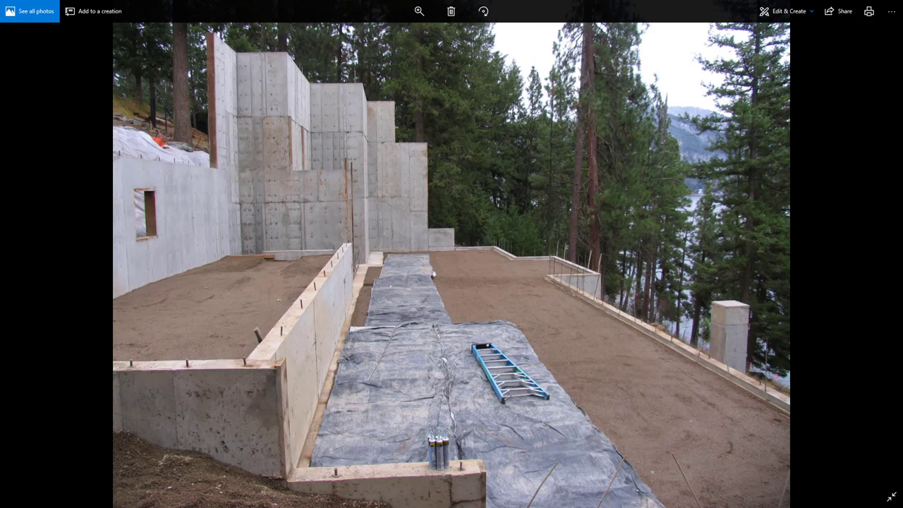
pyautogui.press('Right')
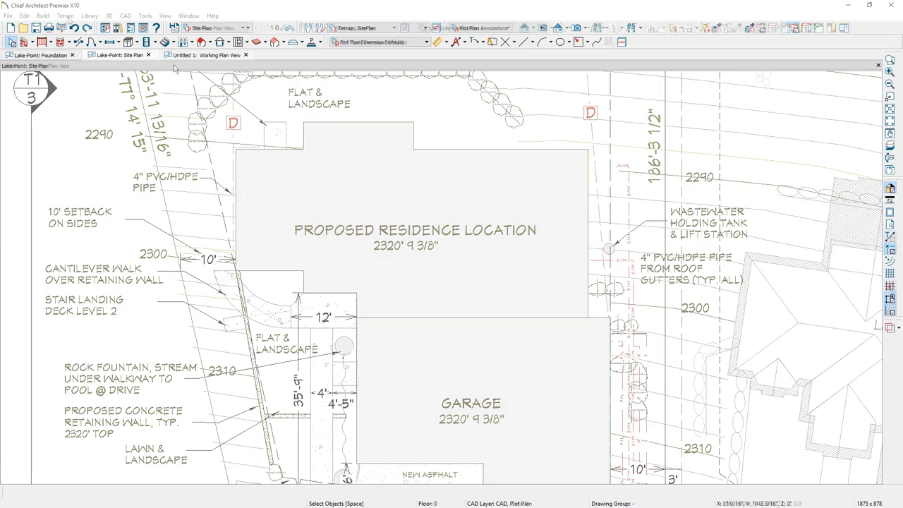
# - Create a terrain perimeter in the untitled plan and draw three horizontal elevation lines across its top, middle and bottom
pyautogui.click(65, 16)
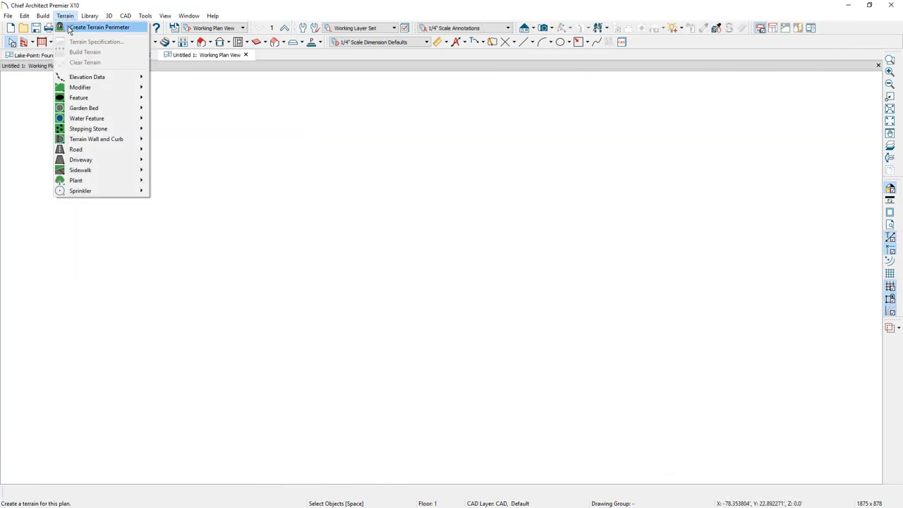
pyautogui.click(68, 30)
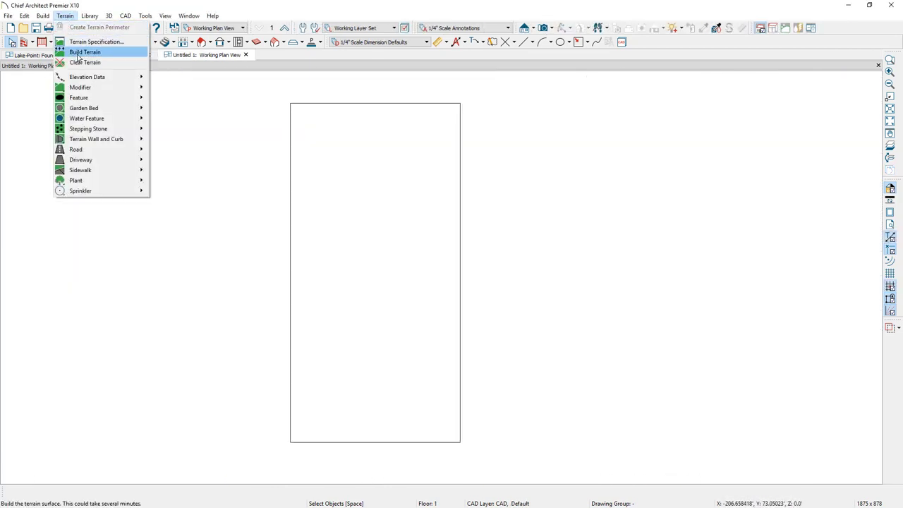
pyautogui.moveTo(88, 80)
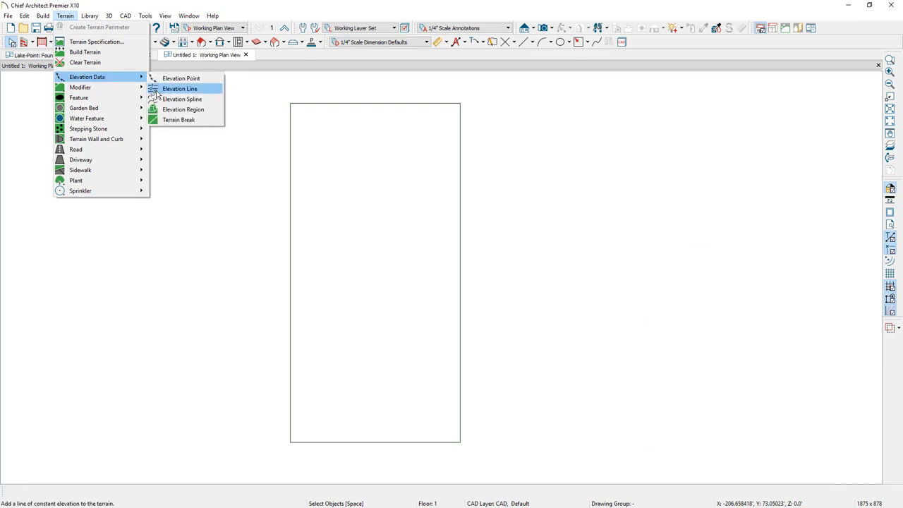
pyautogui.click(155, 90)
pyautogui.moveTo(269, 110); pyautogui.dragTo(483, 111)
pyautogui.moveTo(264, 262); pyautogui.dragTo(489, 263)
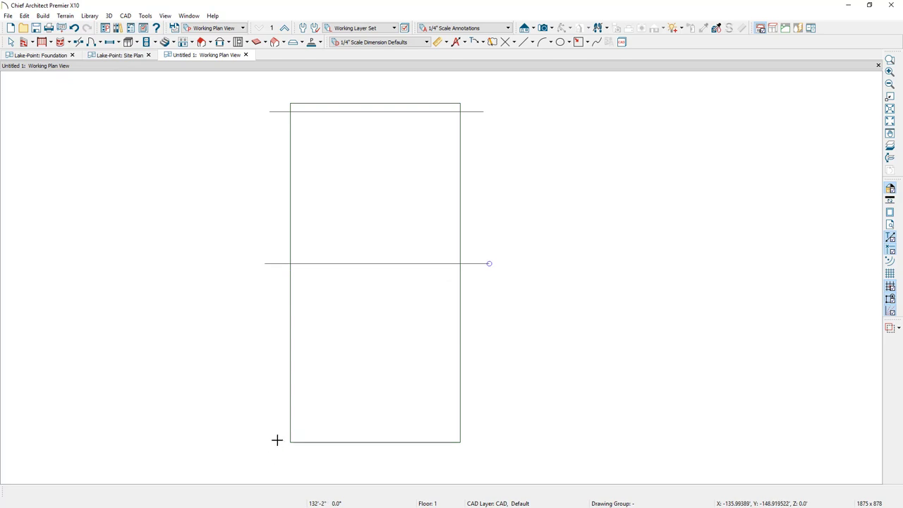
pyautogui.moveTo(269, 437); pyautogui.dragTo(489, 438)
# - Set the bottom elevation line's elevation to 26400" and change the dialog number style to Decimal Feet
pyautogui.doubleClick(479, 437)
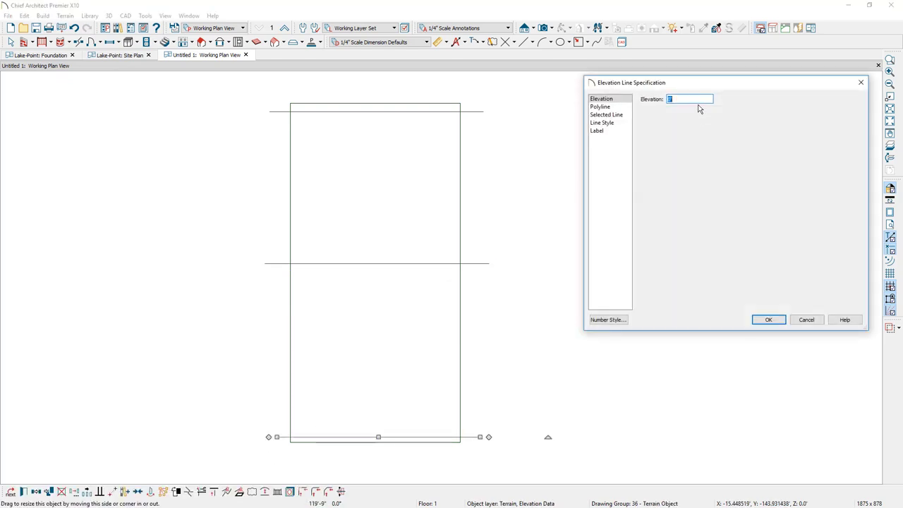
pyautogui.write('26400')
pyautogui.press('Tab')
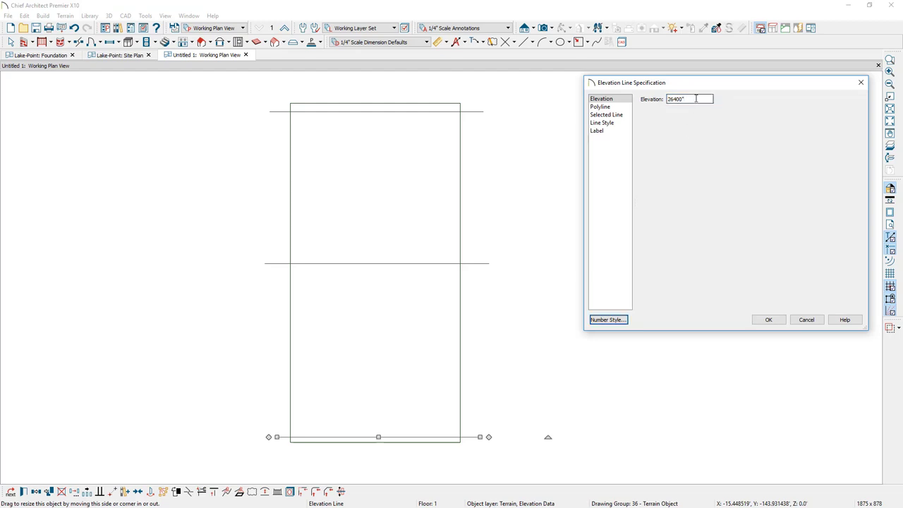
pyautogui.click(620, 320)
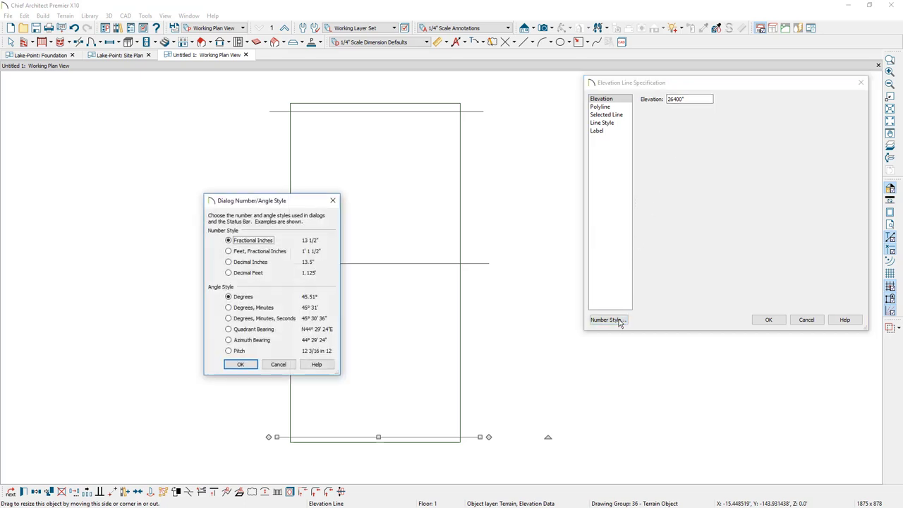
pyautogui.click(254, 275)
pyautogui.click(240, 363)
pyautogui.click(768, 320)
# - Set the middle elevation line's elevation to 2210' and edit the top line's elevation
pyautogui.click(487, 265)
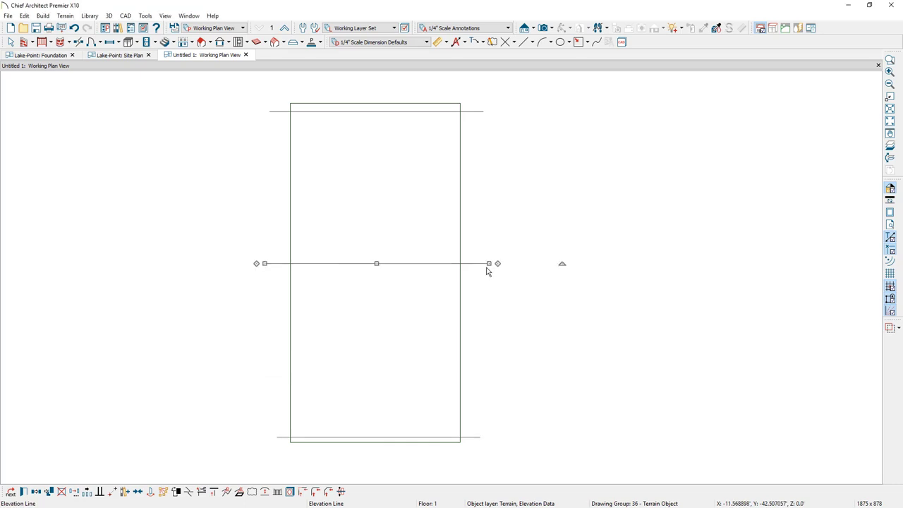
pyautogui.doubleClick(487, 268)
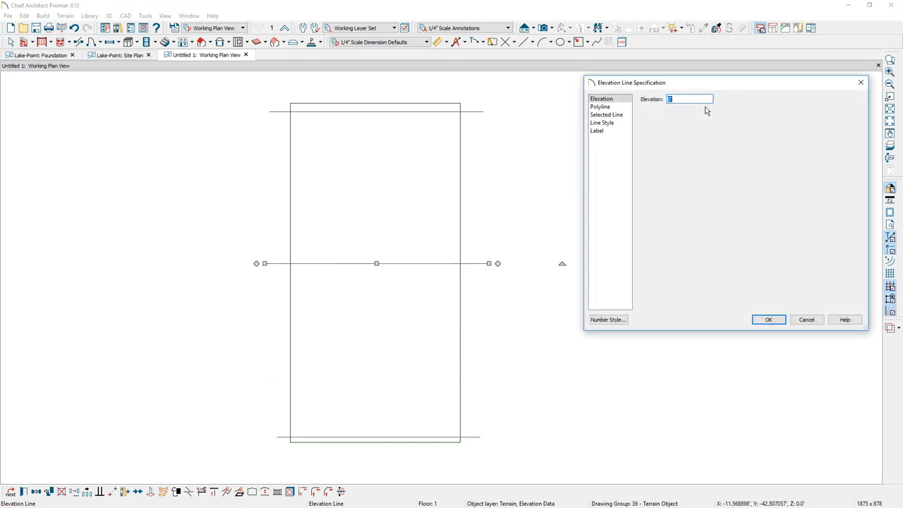
pyautogui.write('2210')
pyautogui.click(773, 320)
pyautogui.doubleClick(473, 111)
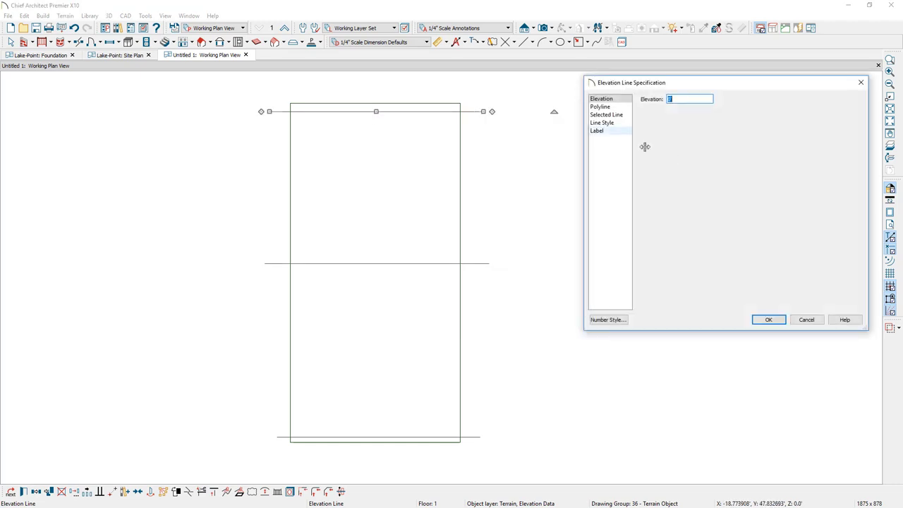
pyautogui.press('Escape')
# - Build the terrain and create a full camera view of it, looking across the slope from the perimeter's right side
pyautogui.click(66, 16)
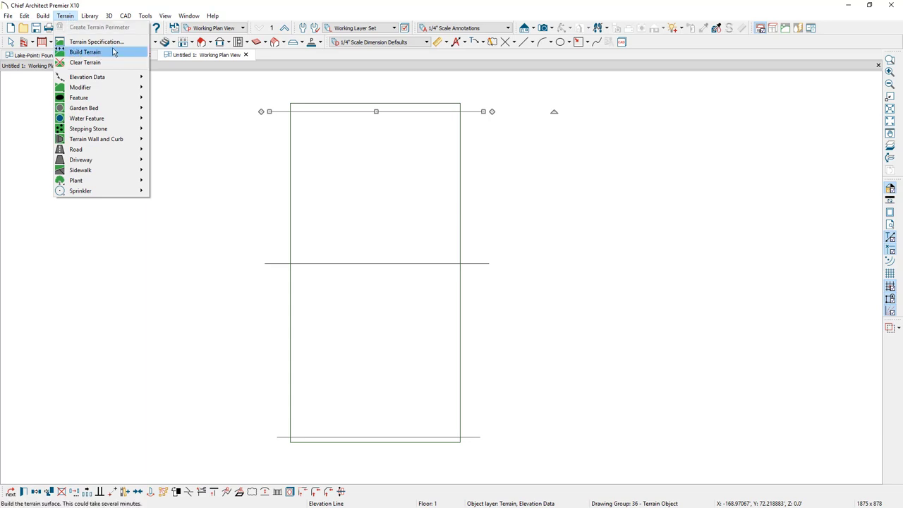
pyautogui.click(121, 52)
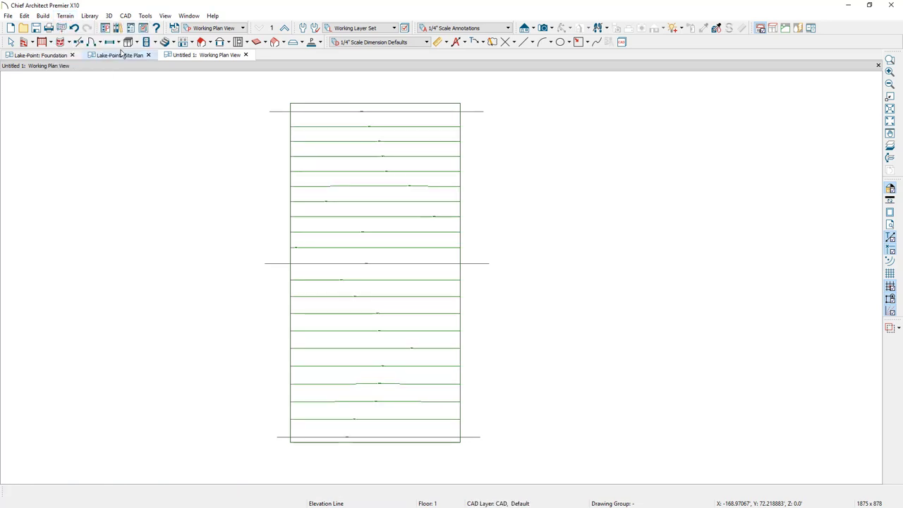
pyautogui.click(546, 28)
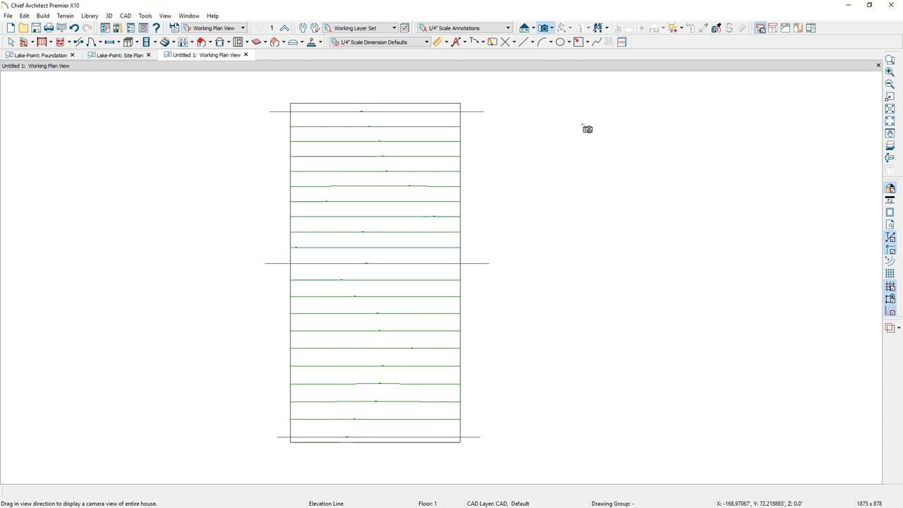
pyautogui.moveTo(660, 251); pyautogui.dragTo(520, 252)
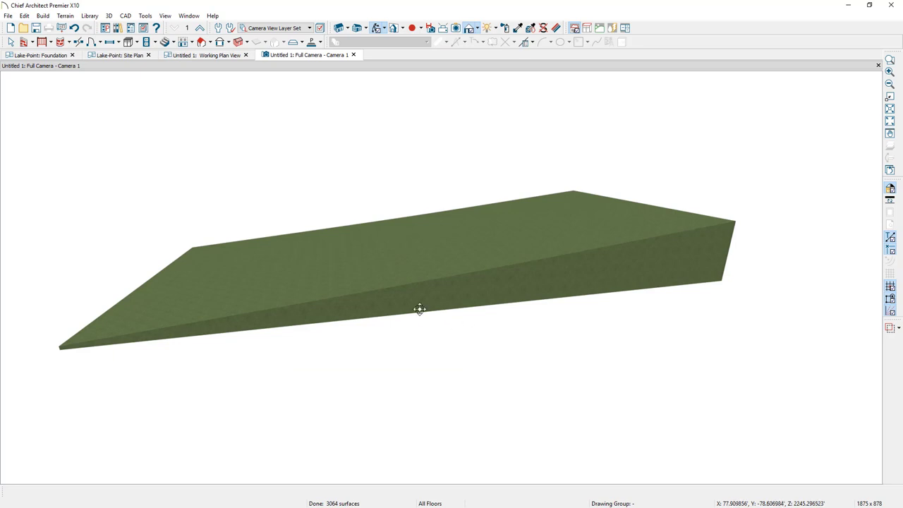
# - Return to plan view and open the C2 cross section from its callout on the Lake-Point foundation plan
pyautogui.click(234, 56)
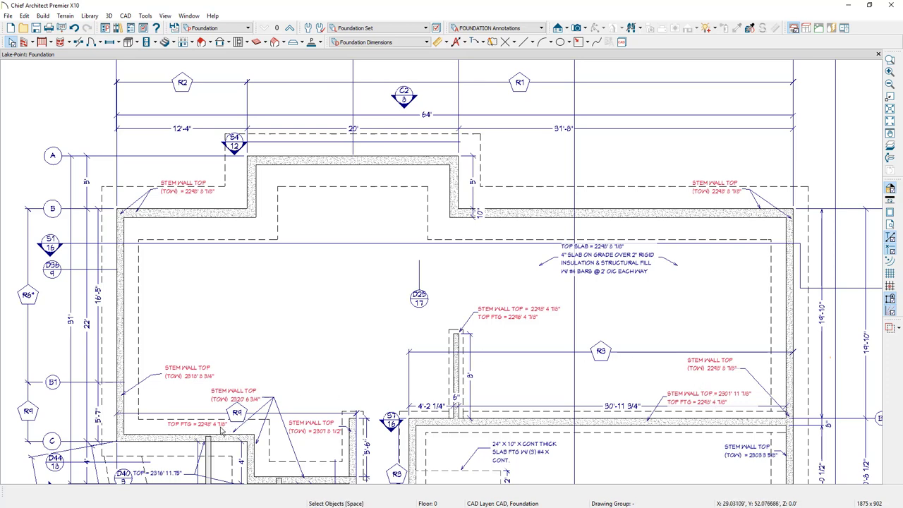
pyautogui.doubleClick(404, 100)
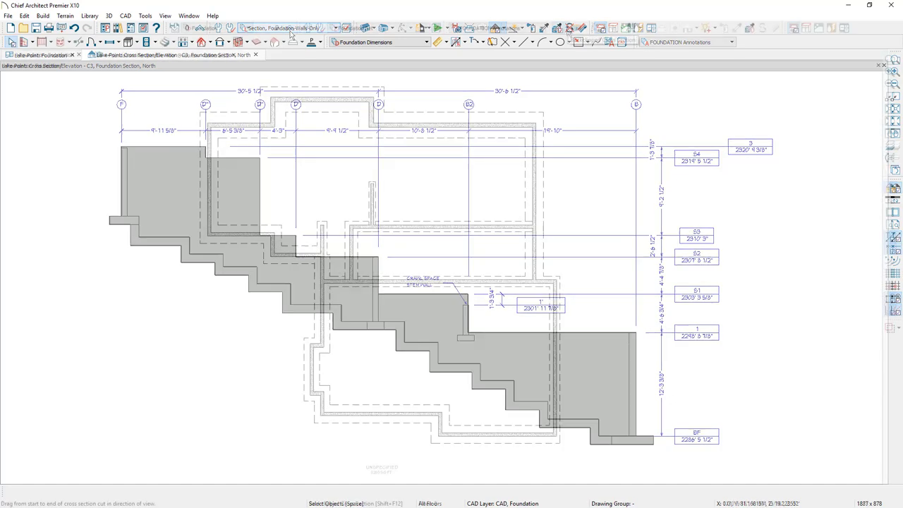
# - Create a backclipped cross section from the right side of the foundation plan, looking left across the house
pyautogui.click(566, 29)
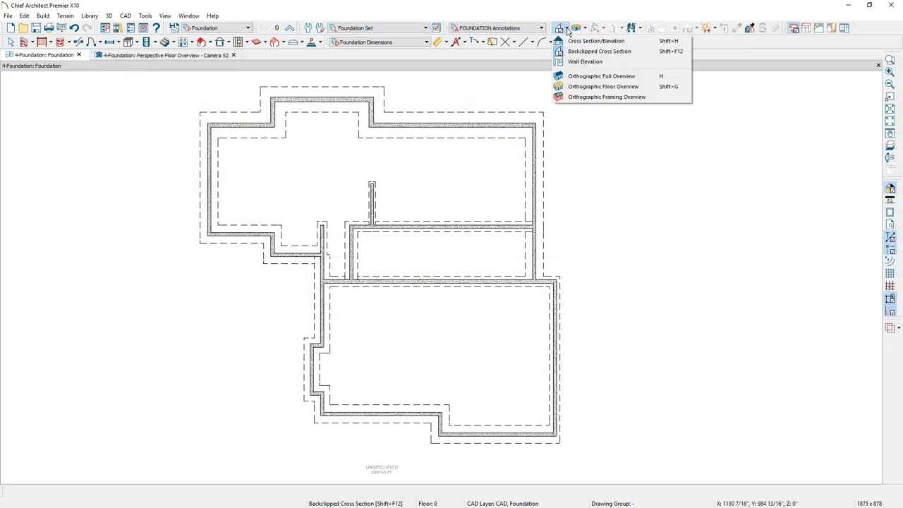
pyautogui.click(585, 51)
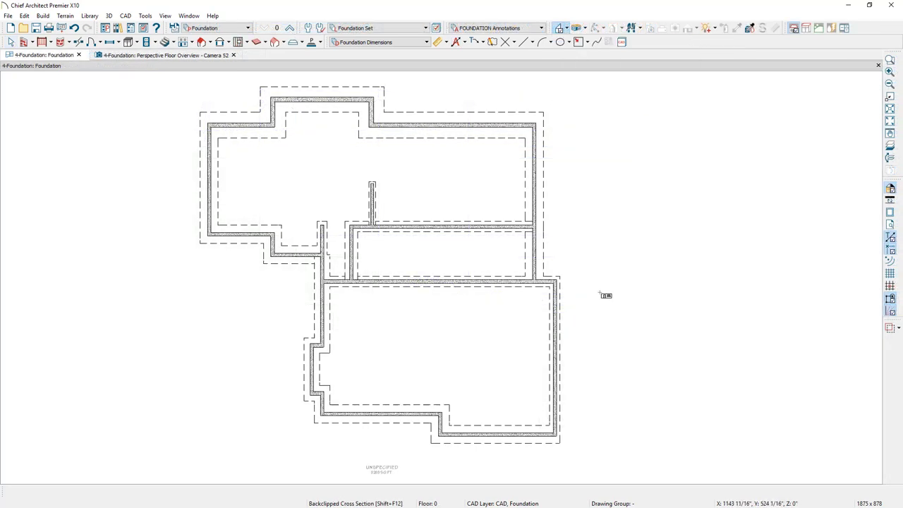
pyautogui.moveTo(599, 311); pyautogui.dragTo(346, 307)
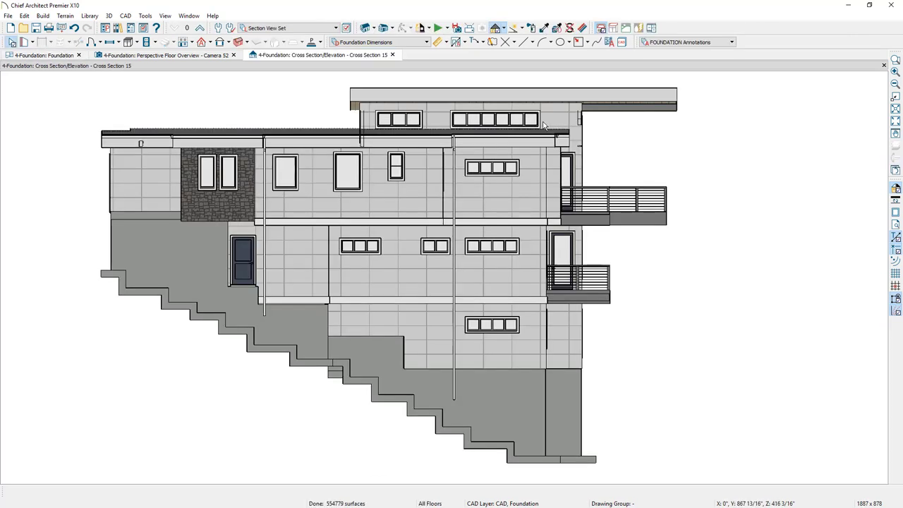
# - Review the Auto Story Pole Dimension defaults, checking which elevation marks are included and the general position options
pyautogui.click(466, 41)
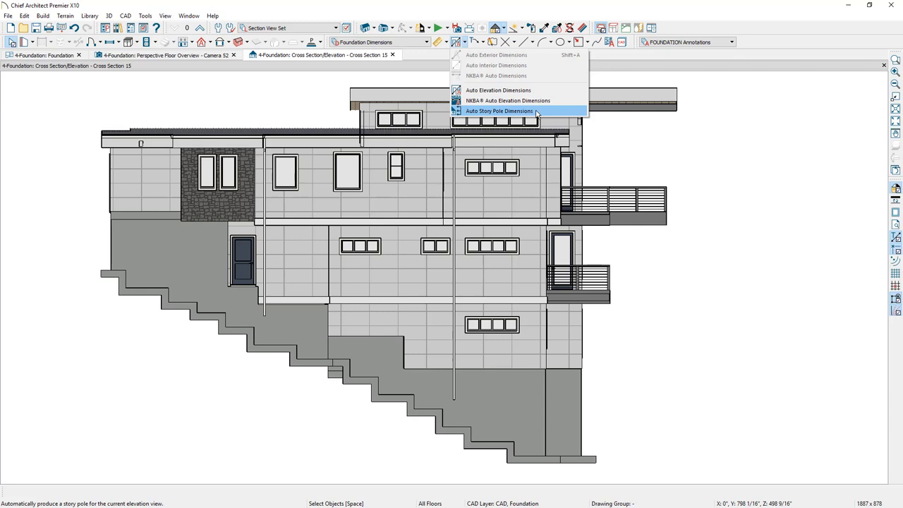
pyautogui.click(220, 28)
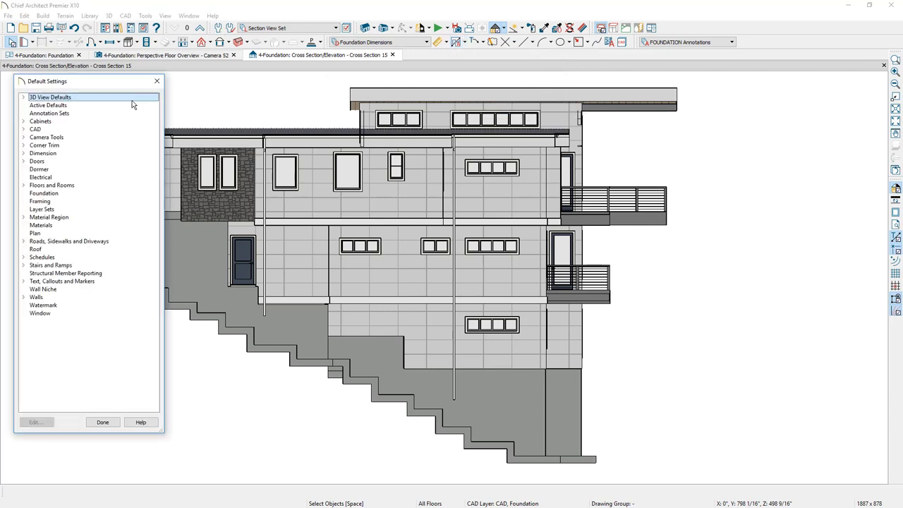
pyautogui.click(23, 153)
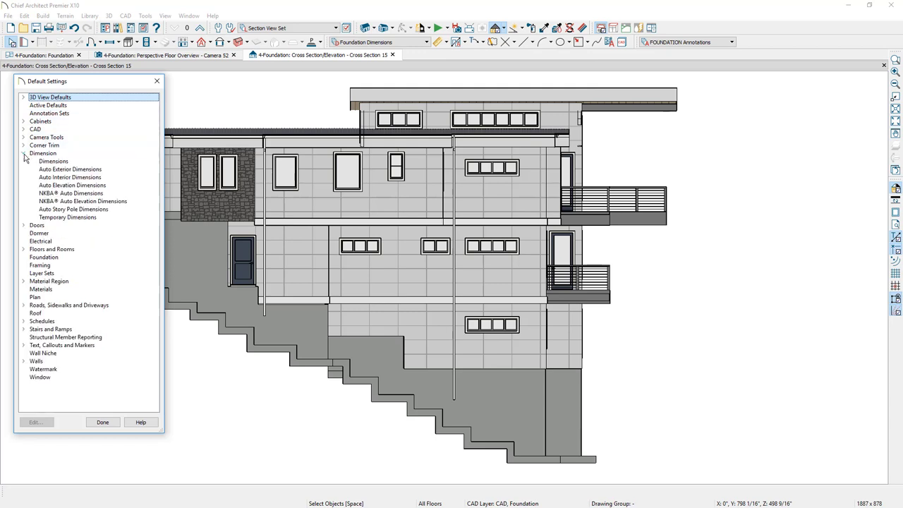
pyautogui.click(41, 211)
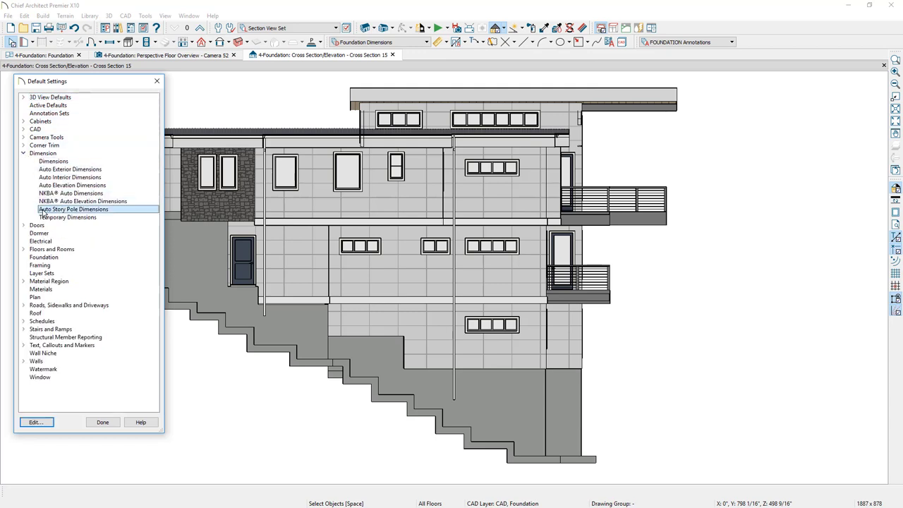
pyautogui.doubleClick(41, 211)
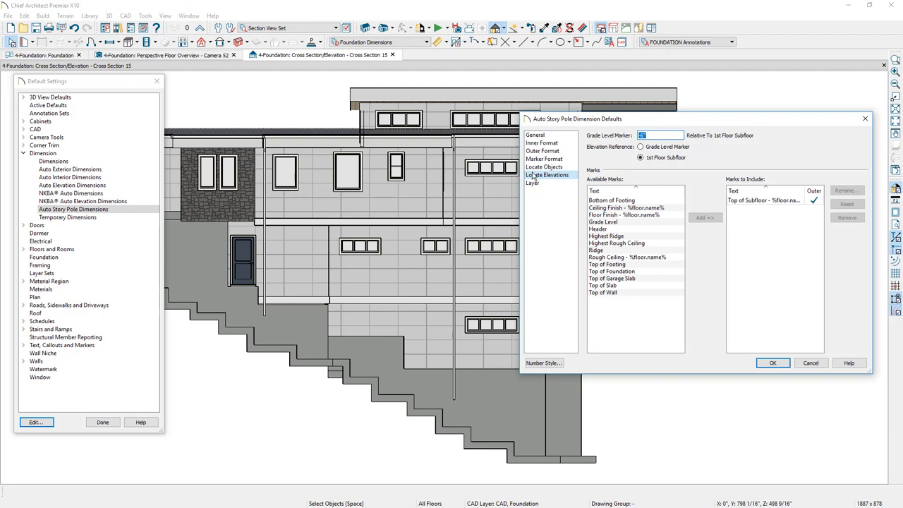
pyautogui.click(546, 176)
pyautogui.click(554, 137)
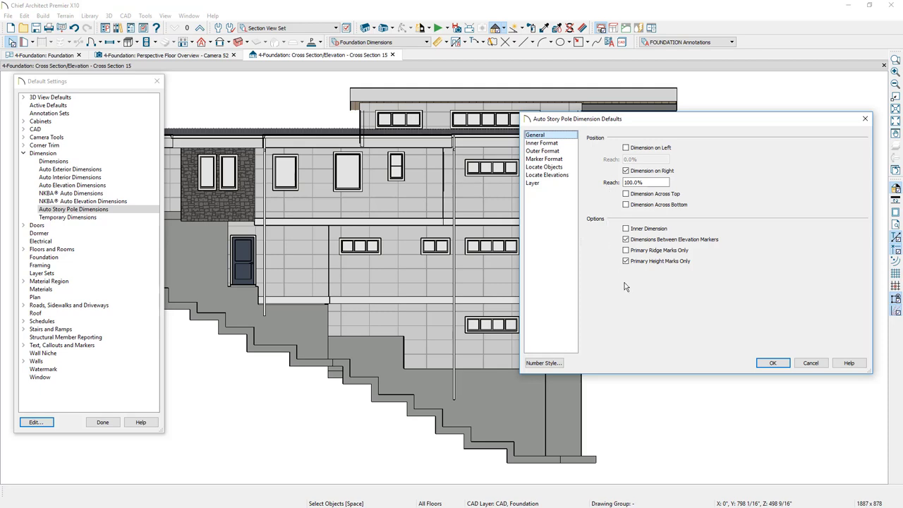
pyautogui.click(772, 363)
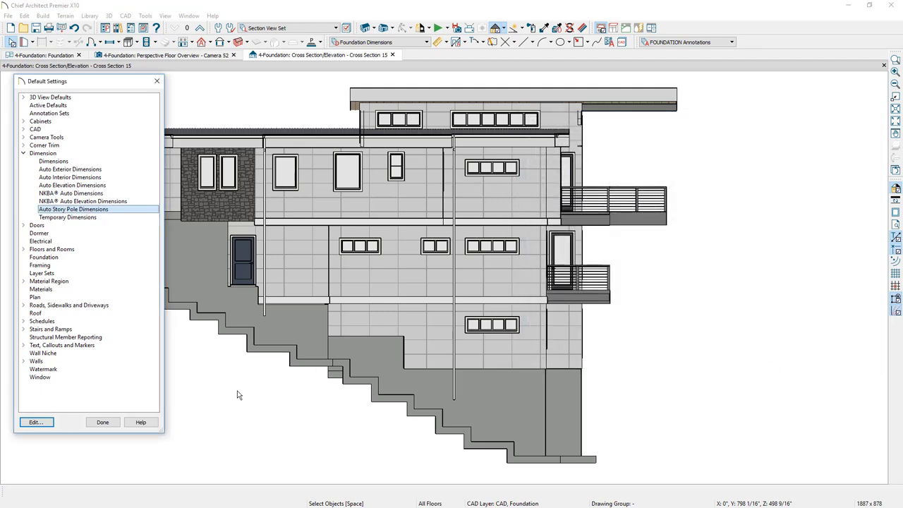
pyautogui.click(102, 422)
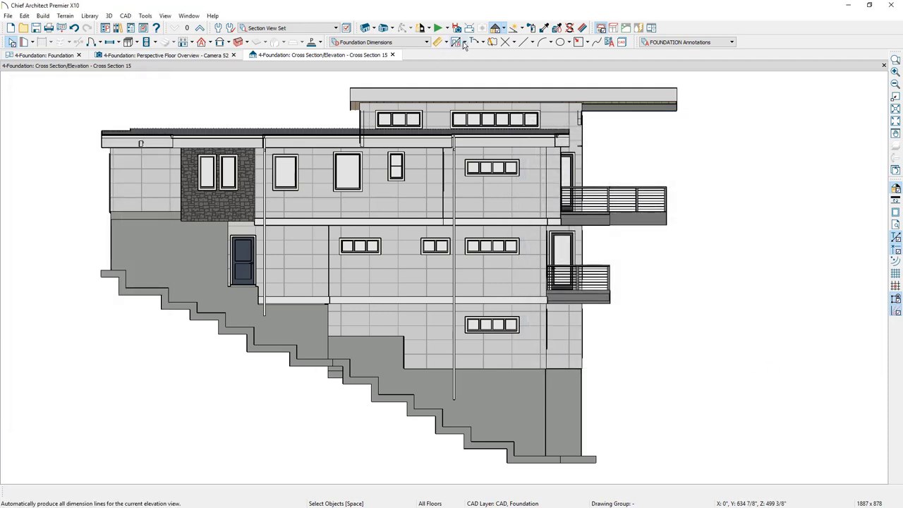
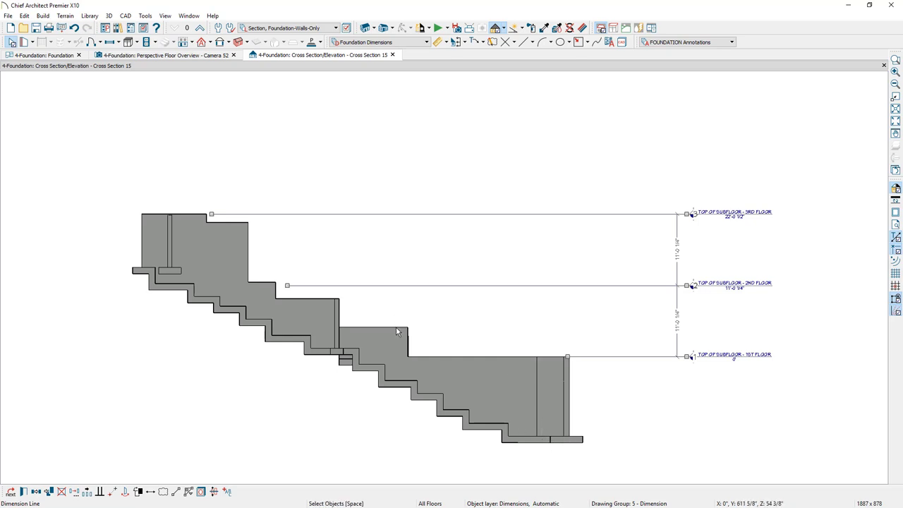
# - Place a callout beside the 1st-floor subfloor line, labelled 1 with 2298' 8 7/8" as the text below the line
pyautogui.click(484, 42)
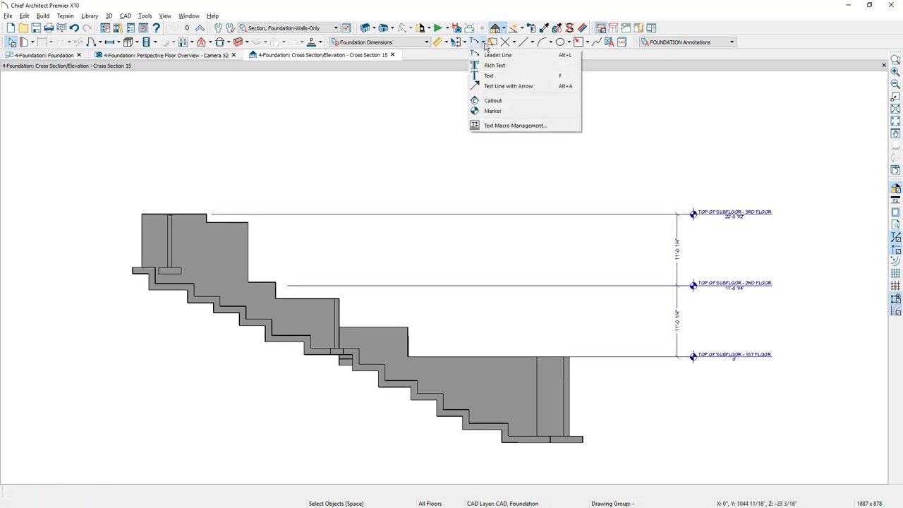
pyautogui.click(492, 101)
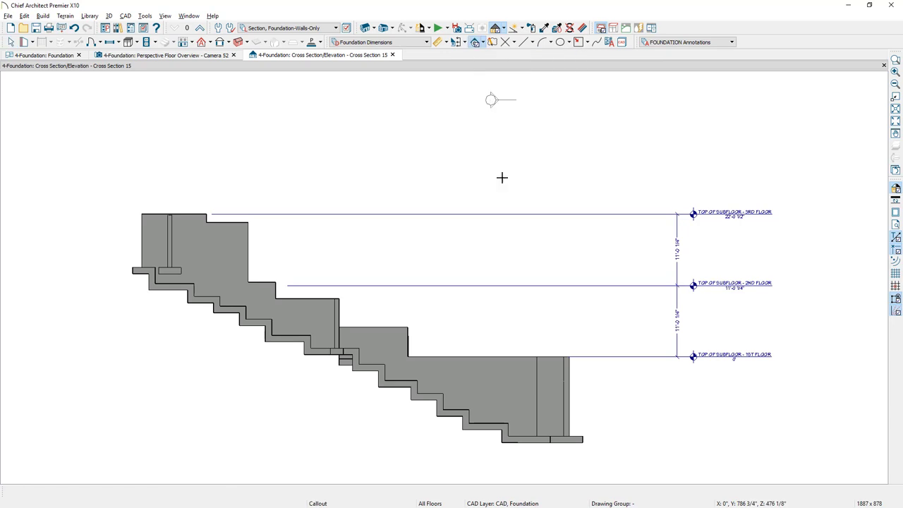
pyautogui.click(599, 356)
pyautogui.click(479, 130)
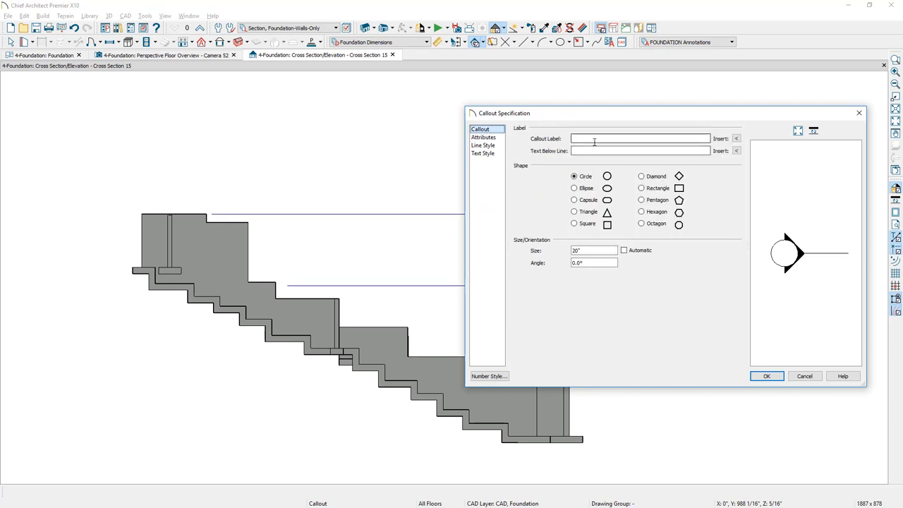
pyautogui.click(594, 140)
pyautogui.write('1')
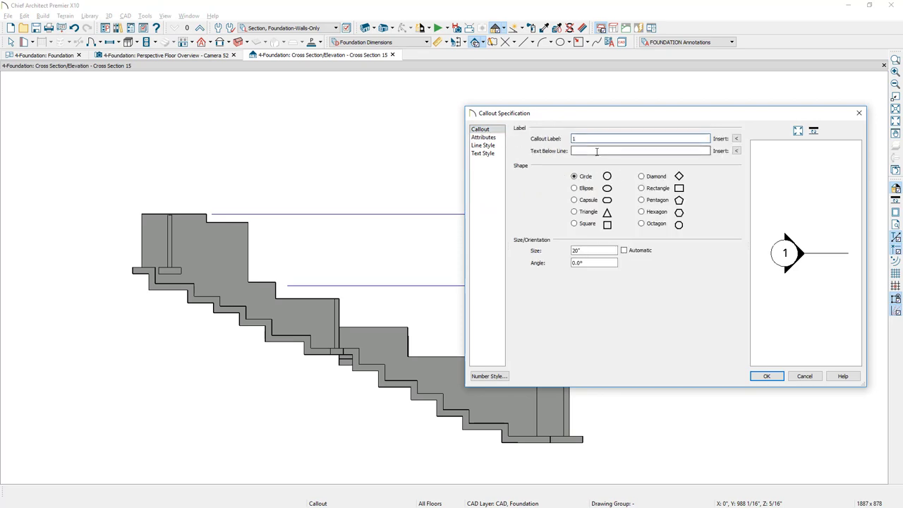
pyautogui.click(597, 151)
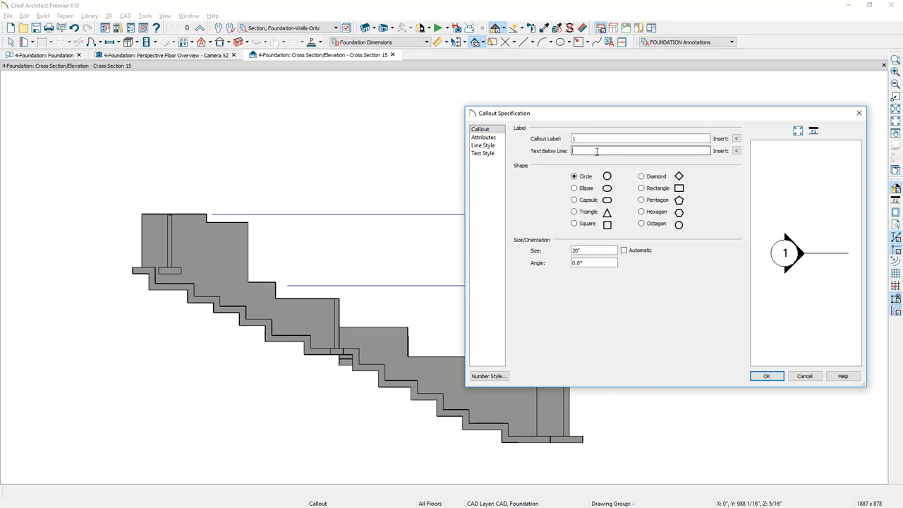
pyautogui.write("2298' 8 7")
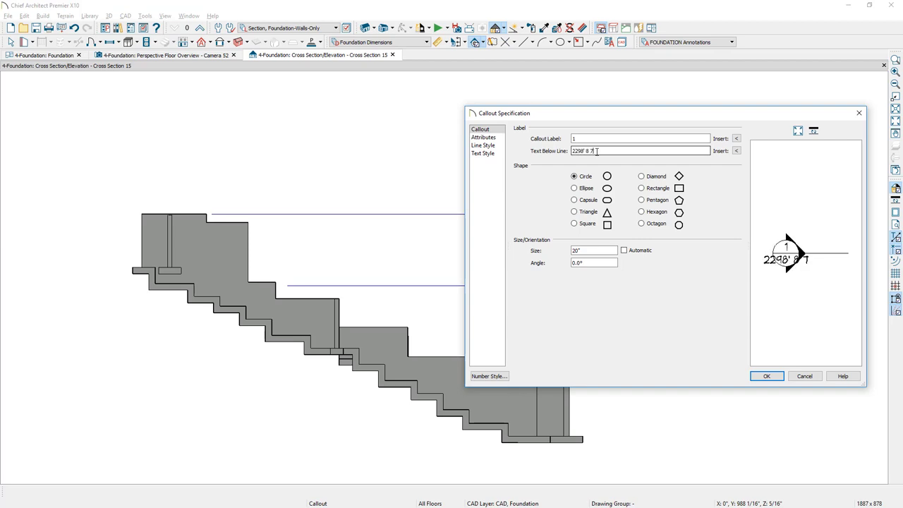
pyautogui.write('/8"')
# - Give the callout a rectangle shape with automatic sizing and remove its arrows
pyautogui.click(640, 188)
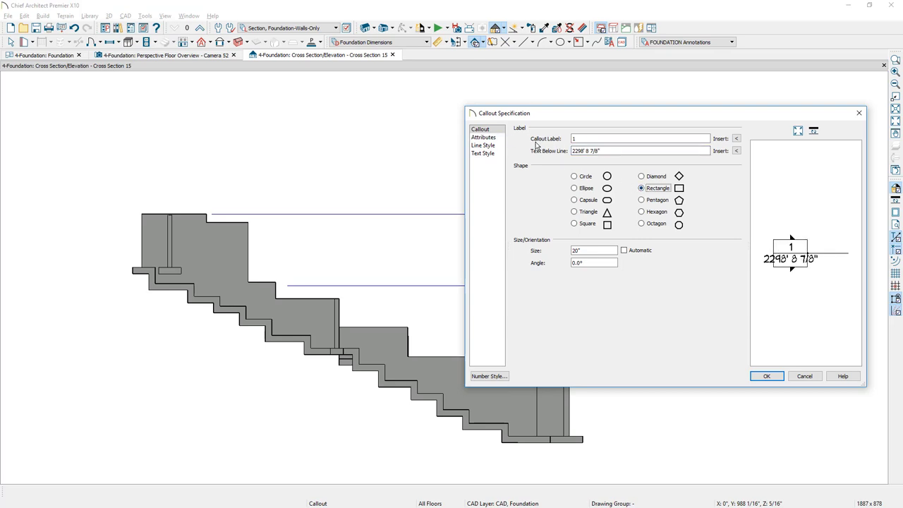
pyautogui.click(484, 137)
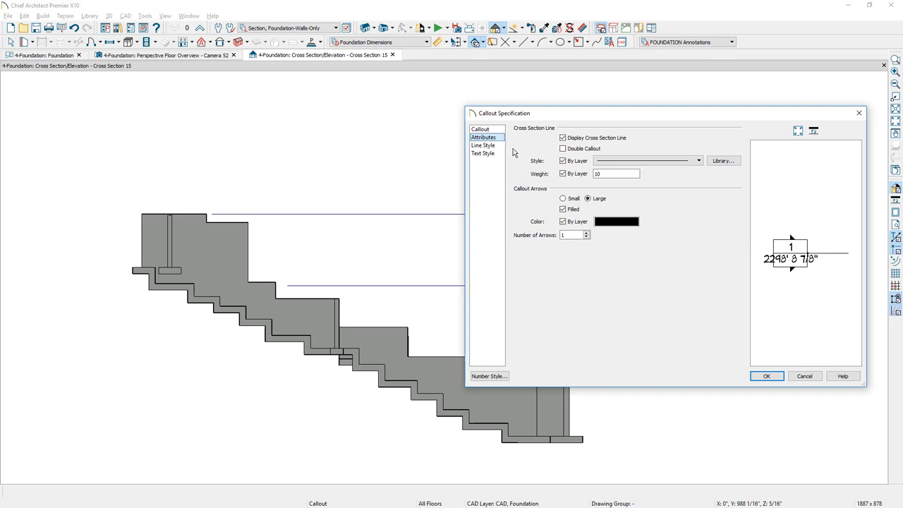
pyautogui.click(585, 234)
pyautogui.click(481, 129)
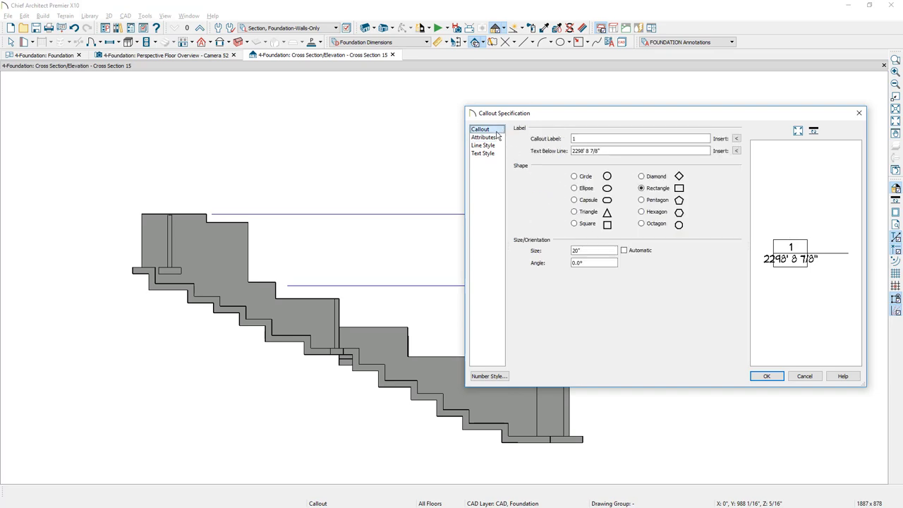
pyautogui.click(624, 251)
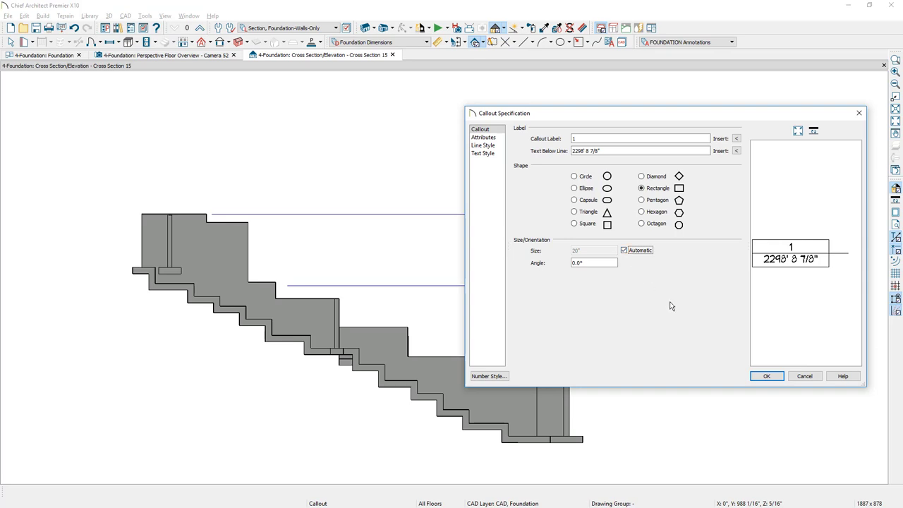
pyautogui.click(762, 375)
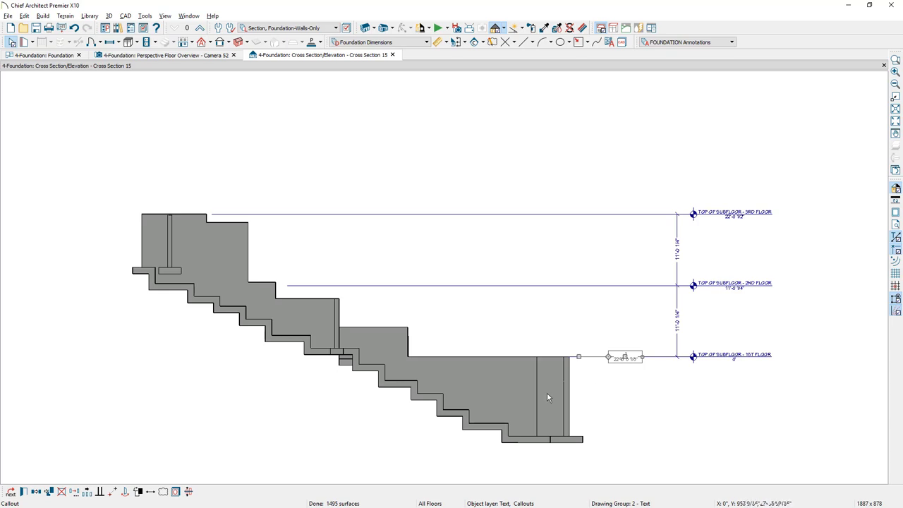
# - Copy the elevation callout 12' 3 3/8" straight down, level with the top of the lowest footing
pyautogui.click(624, 357)
pyautogui.moveTo(625, 358); pyautogui.dragTo(623, 428)
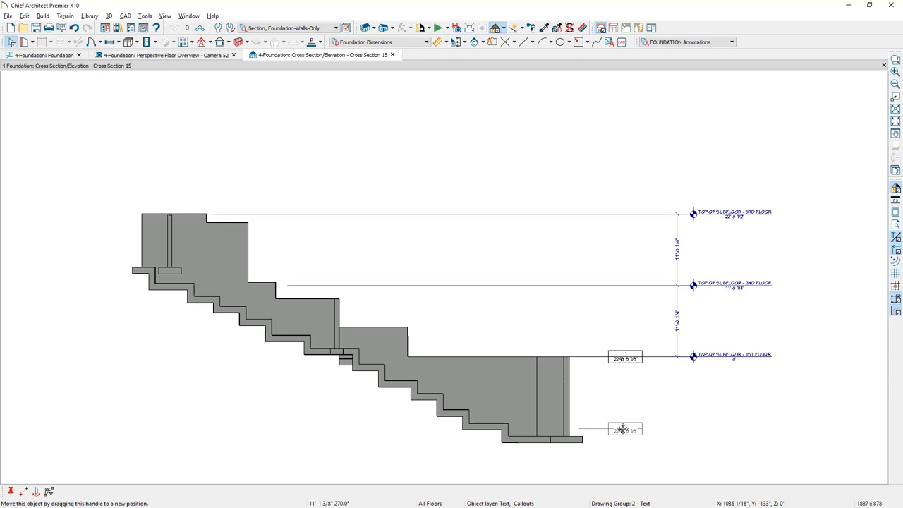
pyautogui.press('Tab')
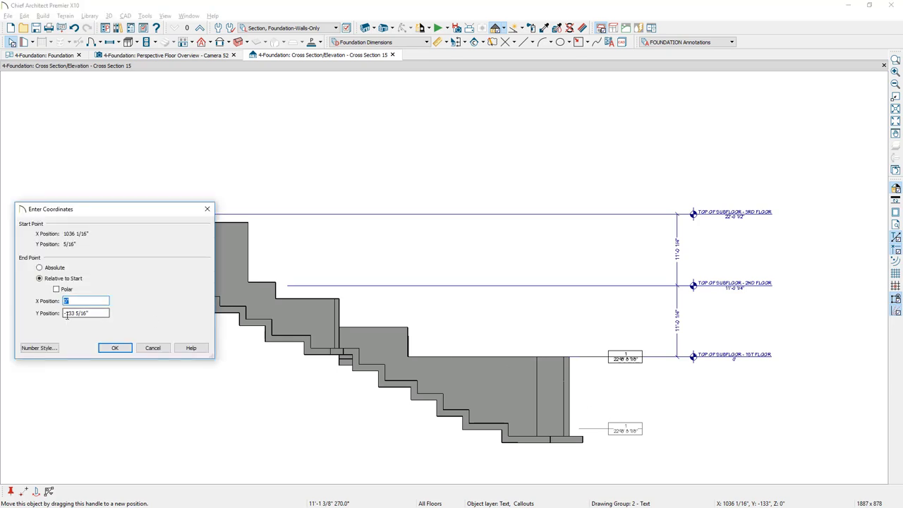
pyautogui.moveTo(67, 315); pyautogui.dragTo(108, 314)
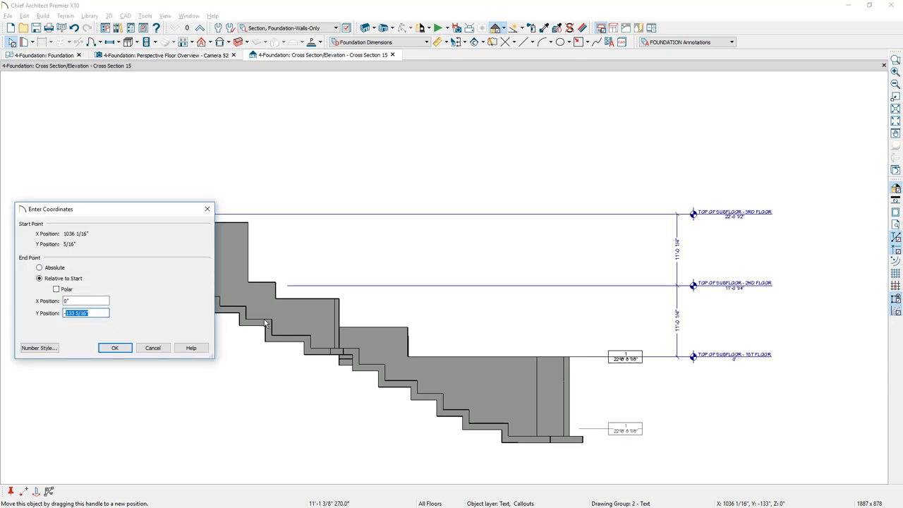
pyautogui.write("-12' 3 3/8")
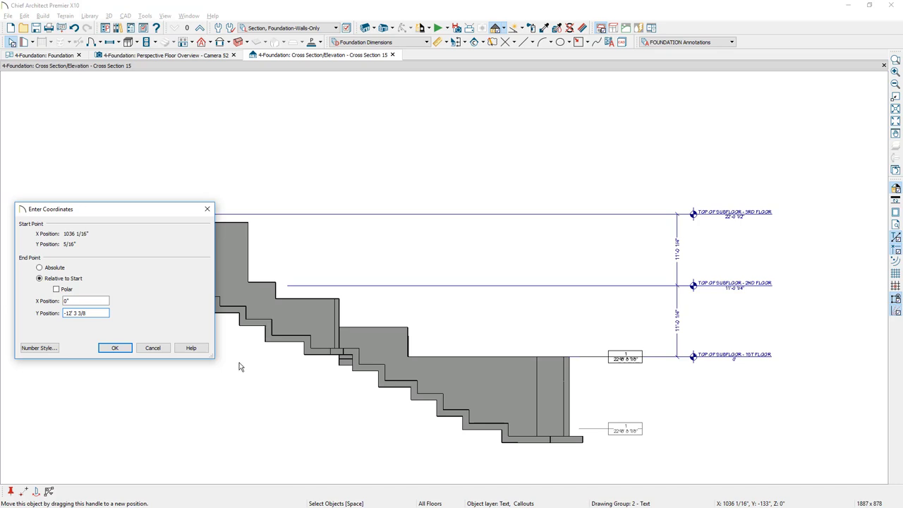
pyautogui.click(126, 351)
# - Add an end-to-end dimension between the 1st-floor callout and the footing callout
pyautogui.click(447, 43)
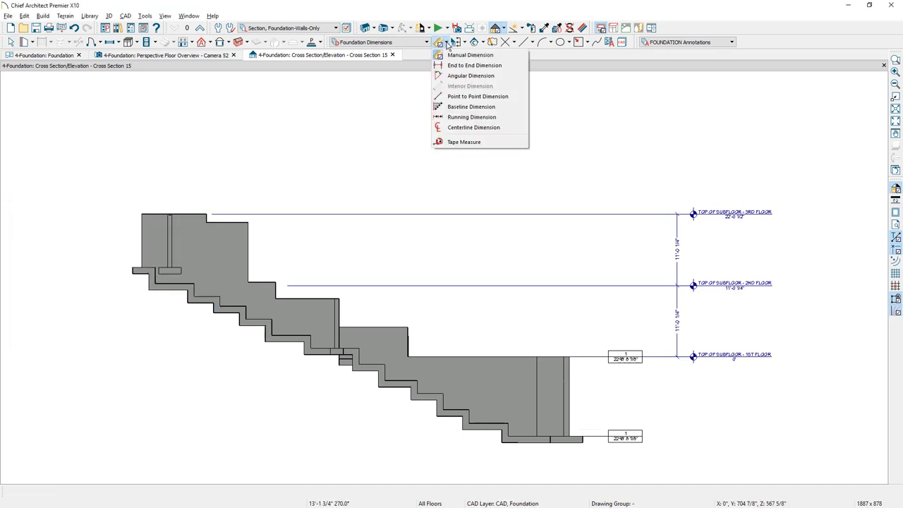
pyautogui.click(451, 63)
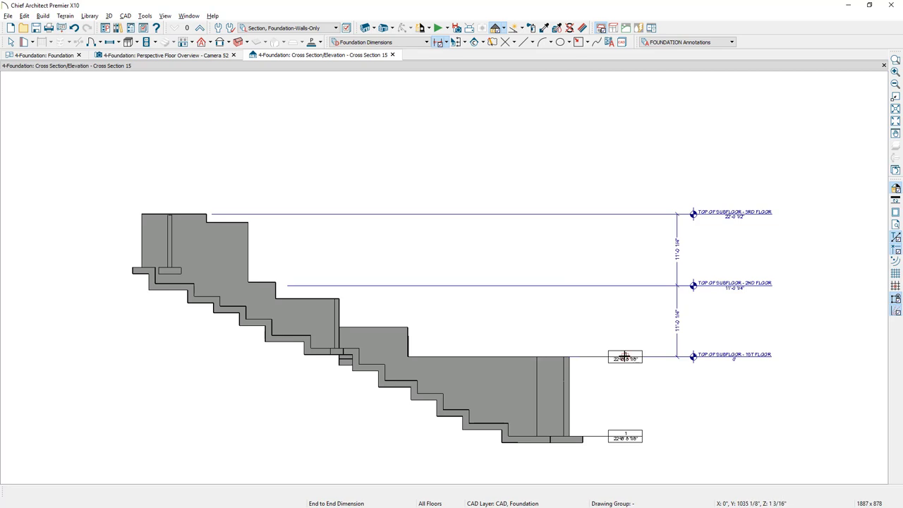
pyautogui.moveTo(624, 357); pyautogui.dragTo(625, 435)
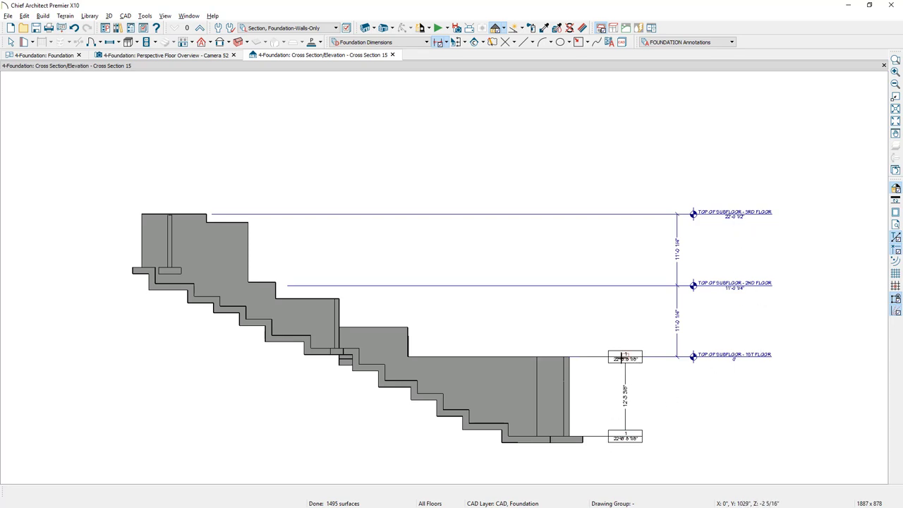
# - Copy the 1st-floor callout up to the top of the middle foundation wall, extend its line to that wall and dimension between the callouts
pyautogui.click(620, 358)
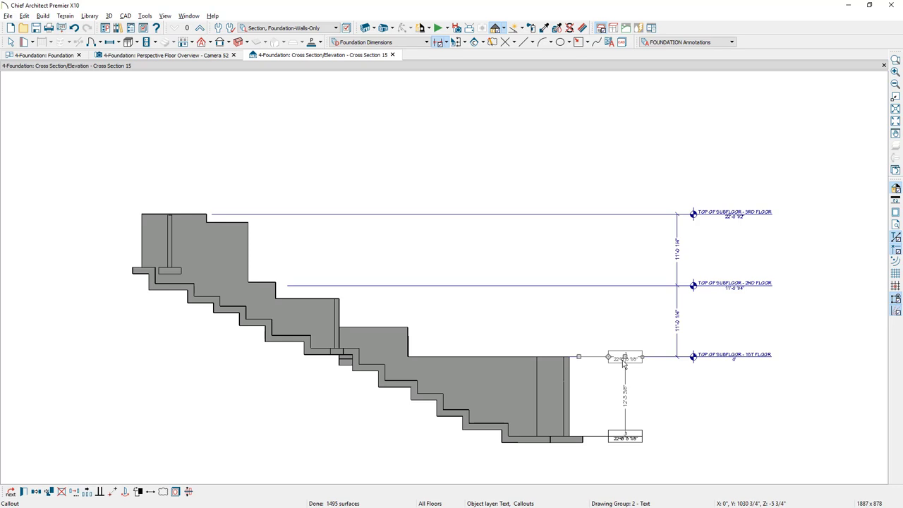
pyautogui.click(30, 492)
pyautogui.moveTo(578, 356); pyautogui.dragTo(339, 302)
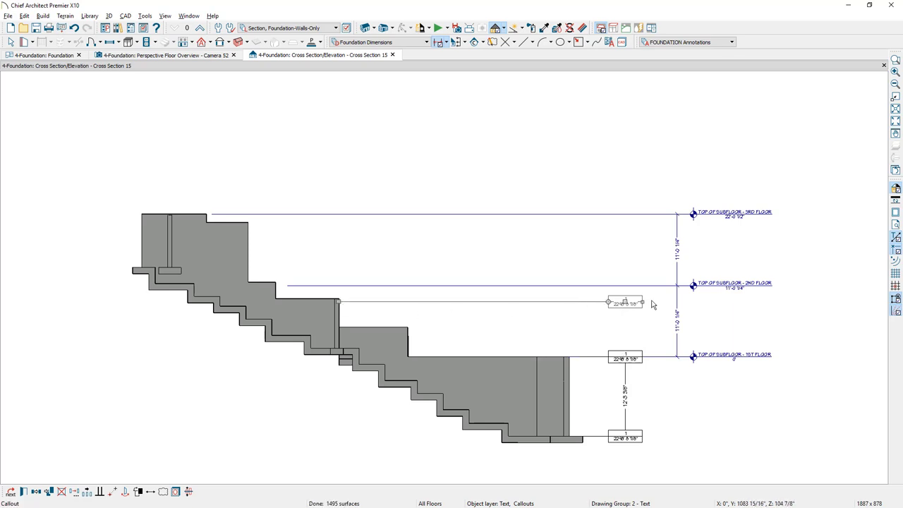
pyautogui.moveTo(624, 301)
pyautogui.mouseDown()
pyautogui.moveTo(625, 314)
pyautogui.moveTo(627, 301)
pyautogui.mouseUp()
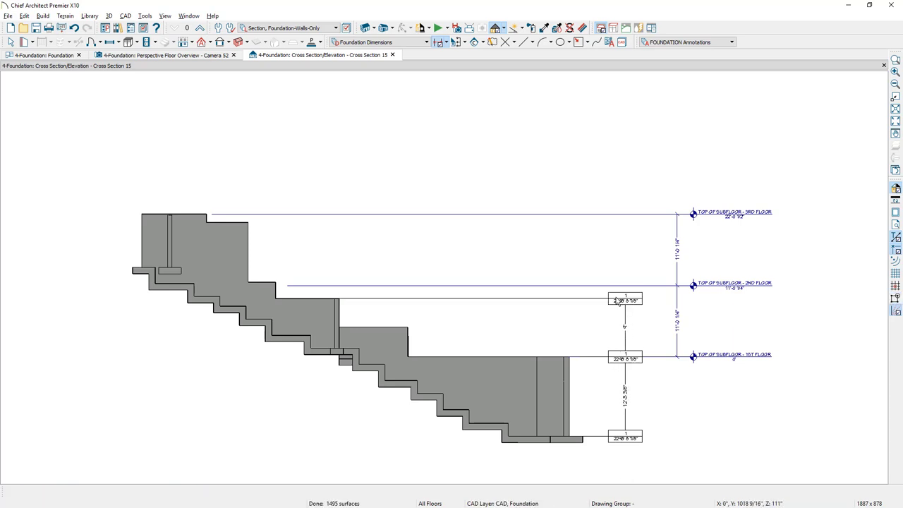
# - Copy the middle wall's callout straight up to the 3rd-floor subfloor line at the top of the uphill foundation wall
pyautogui.click(615, 298)
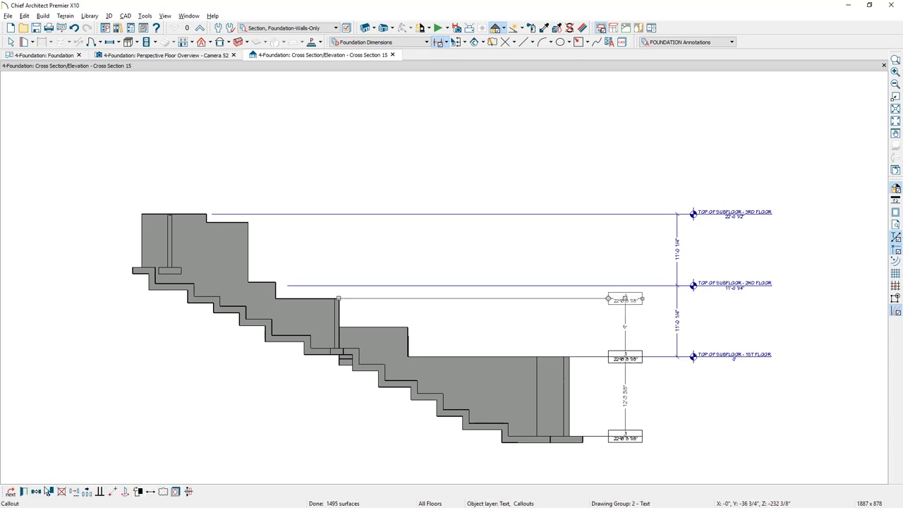
pyautogui.click(45, 492)
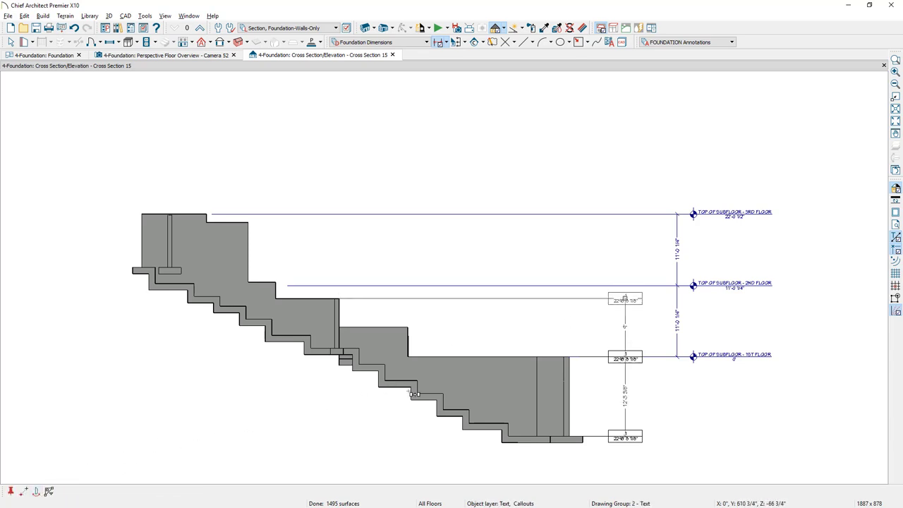
pyautogui.moveTo(619, 278); pyautogui.dragTo(624, 214)
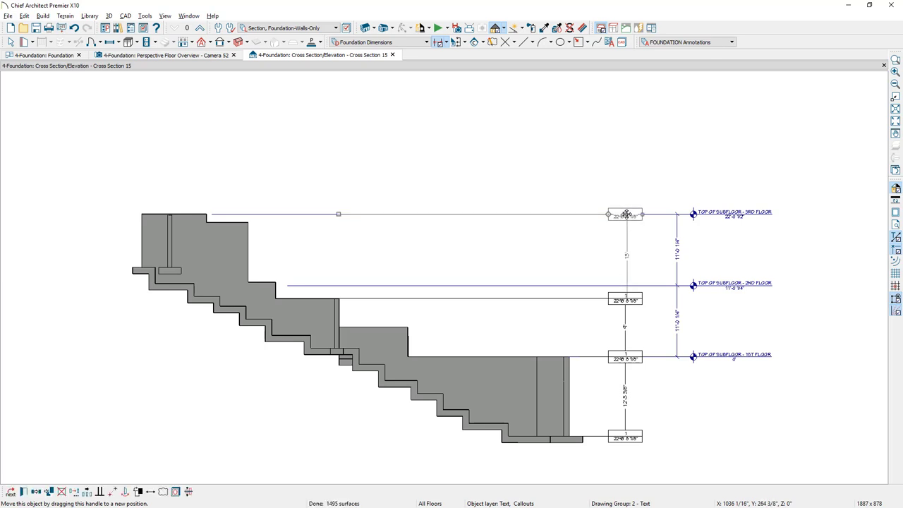
# - Delete the automatic story pole dimension with its three Top of Subfloor markers
pyautogui.click(689, 289)
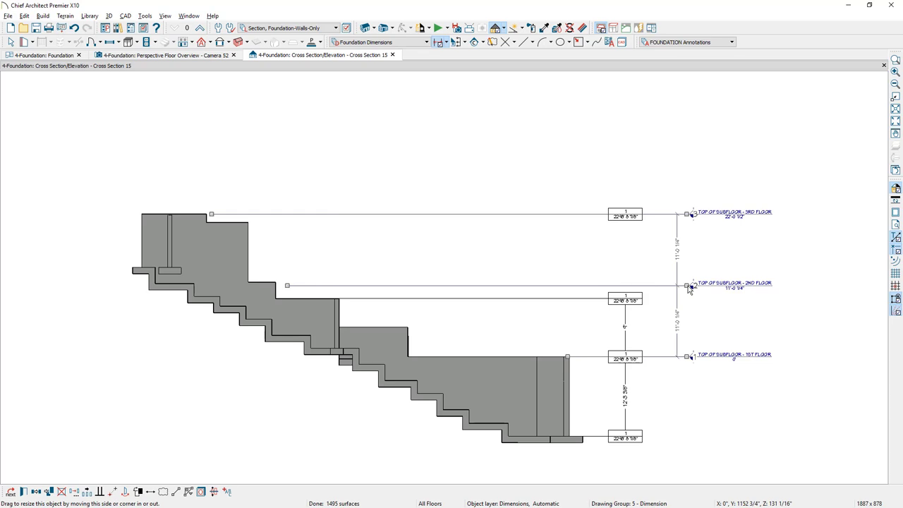
pyautogui.press('Delete')
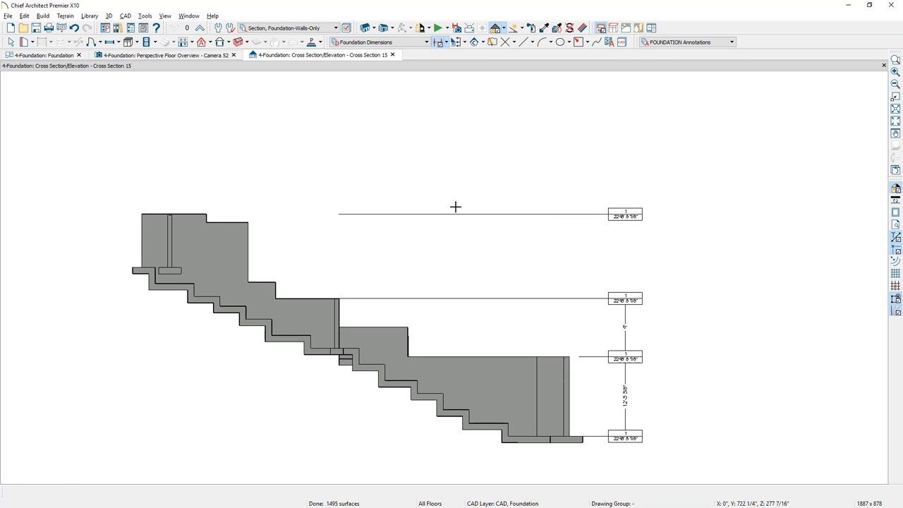
# - Extend the top callout's line to the uphill foundation wall and stretch the vertical dimension string up to that callout
pyautogui.click(341, 216)
pyautogui.moveTo(341, 218); pyautogui.dragTo(214, 217)
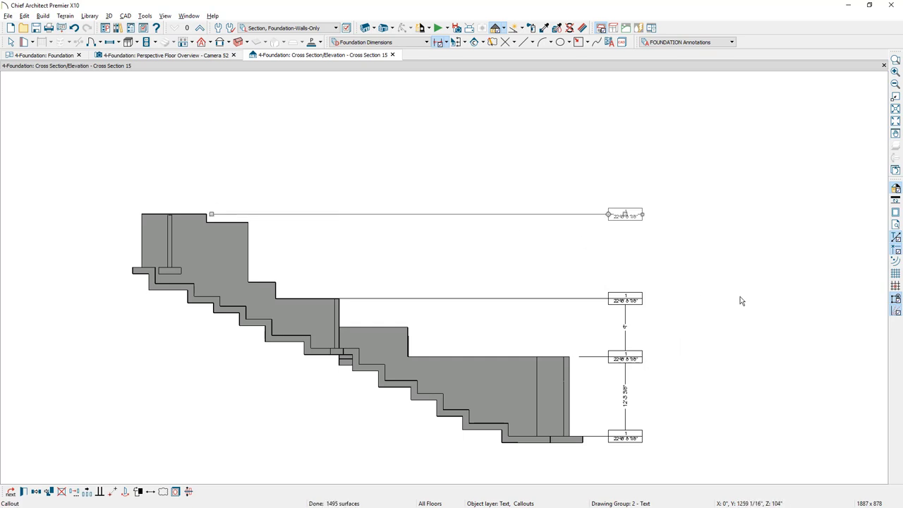
pyautogui.click(625, 334)
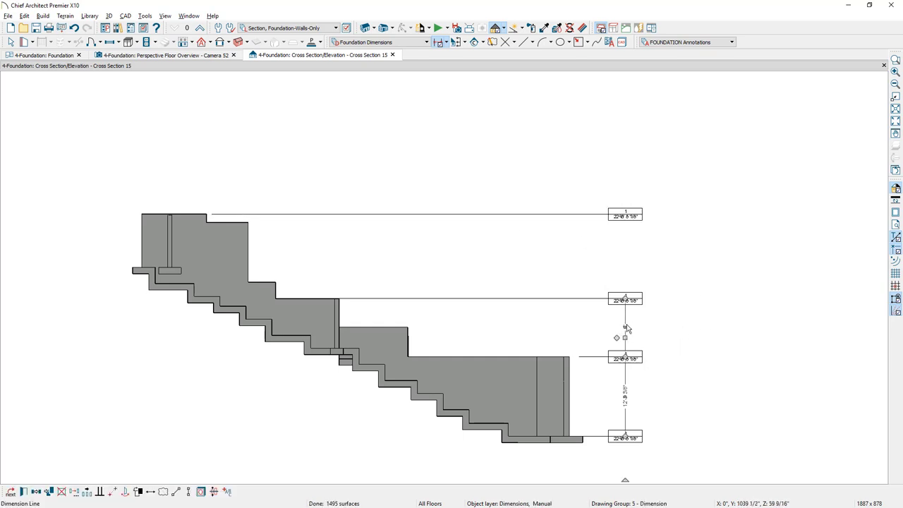
pyautogui.moveTo(618, 337); pyautogui.dragTo(624, 215)
pyautogui.press('Escape')
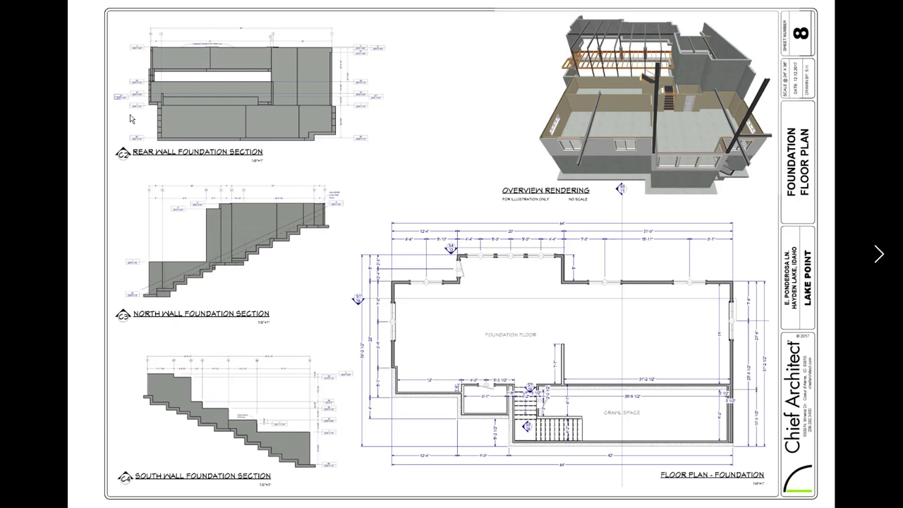
# - View the Lake-Point foundation in the perspective floor overview and compare it with floor 1
pyautogui.press('Right')
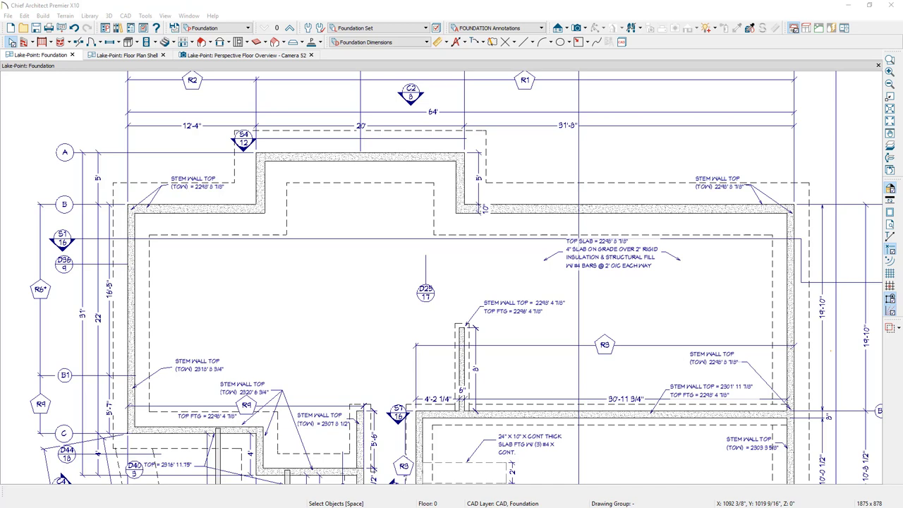
pyautogui.click(261, 56)
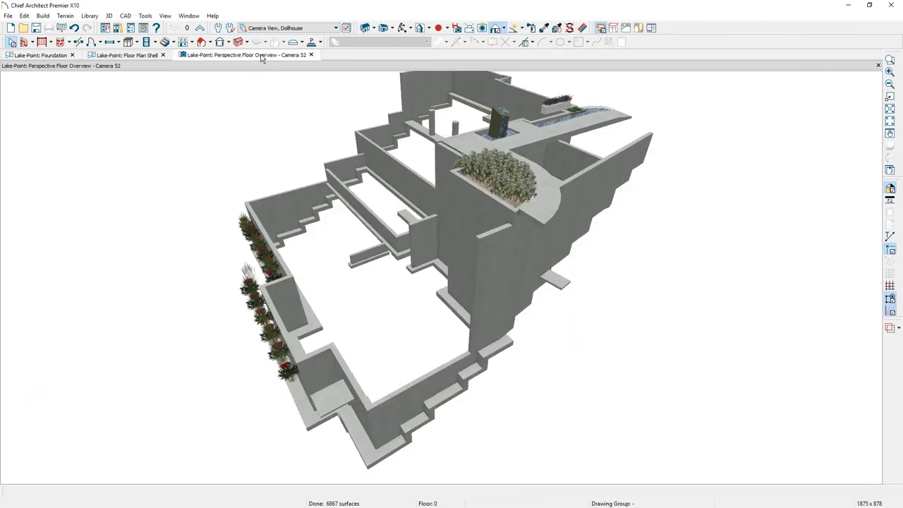
pyautogui.click(199, 28)
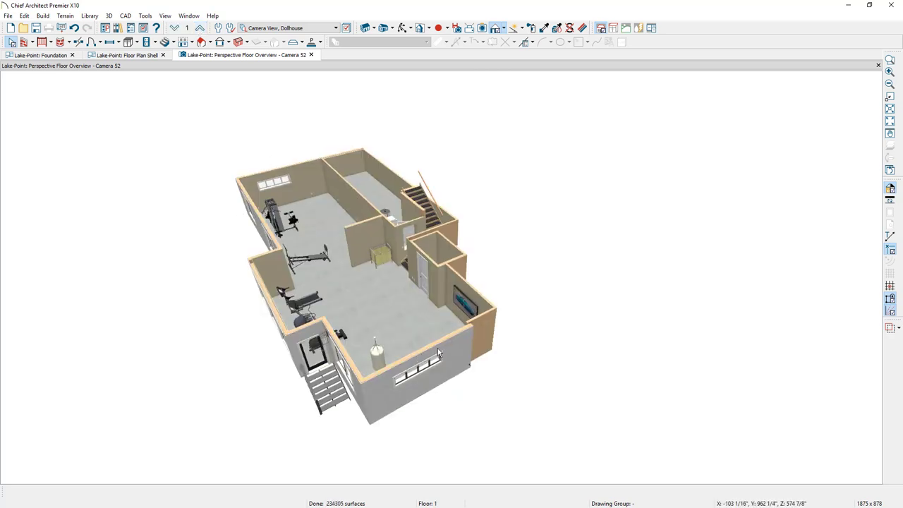
pyautogui.click(203, 29)
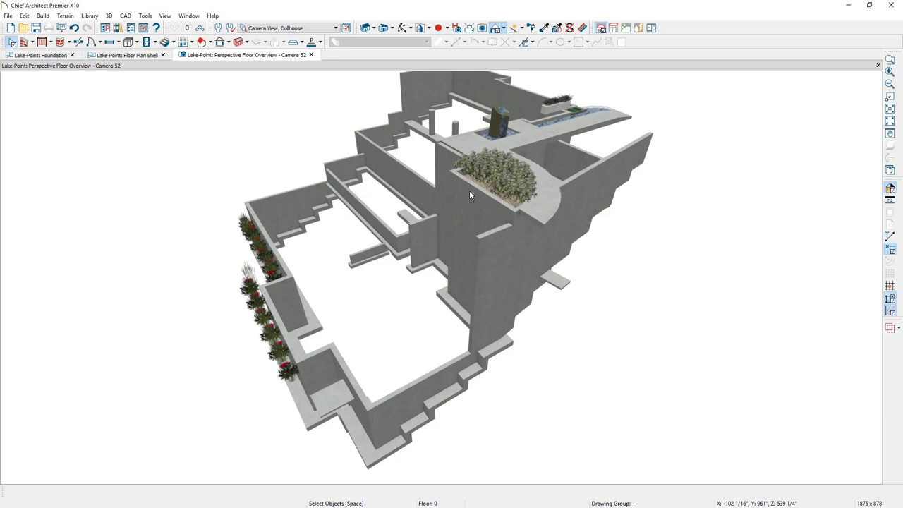
# - Open the wall type definition of the furred stem wall beside the small closet on floor 1 of the Floor Plan Shell
pyautogui.click(142, 56)
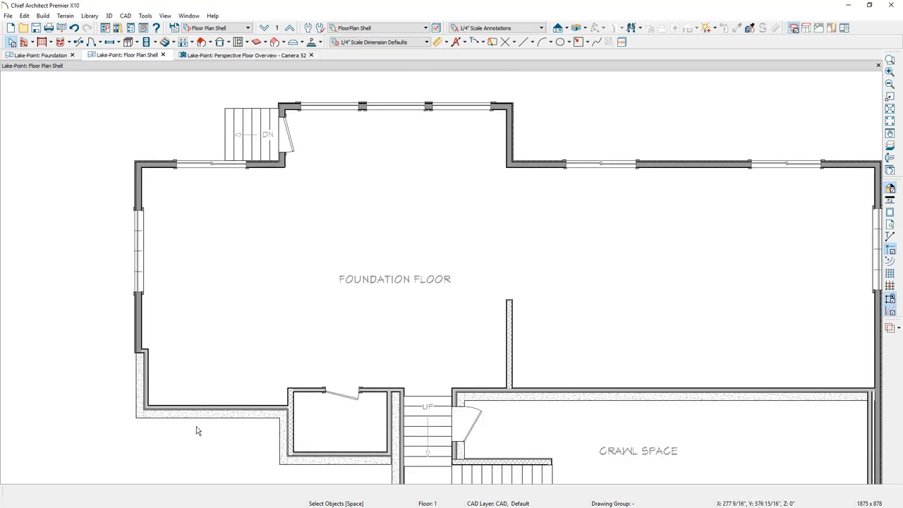
pyautogui.scroll(3, 197, 427)
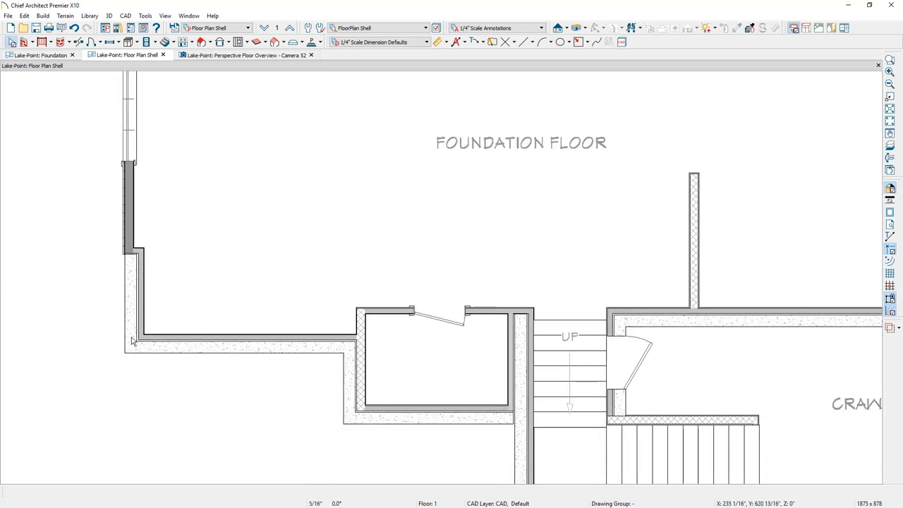
pyautogui.click(187, 350)
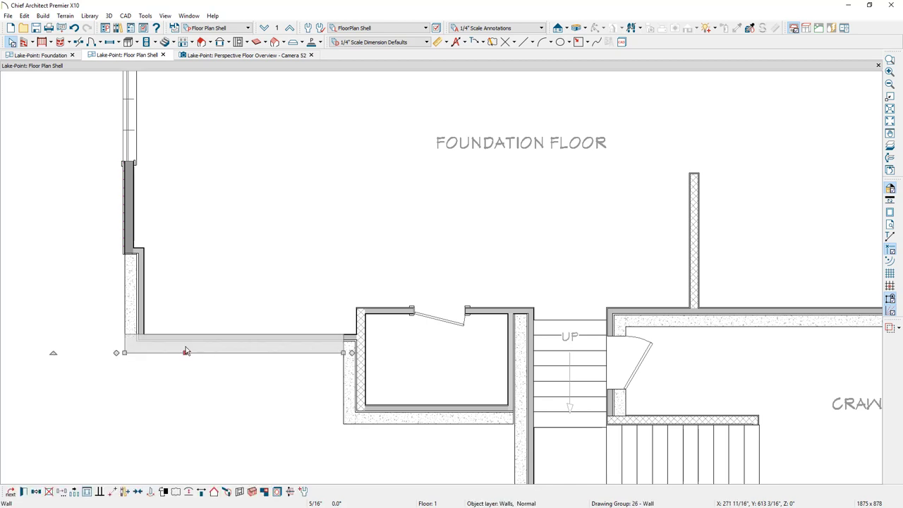
pyautogui.doubleClick(186, 351)
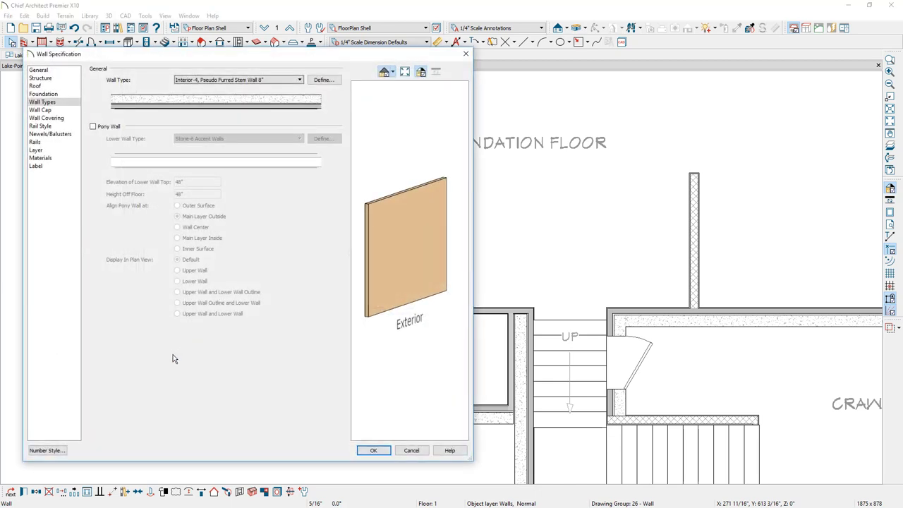
pyautogui.click(323, 80)
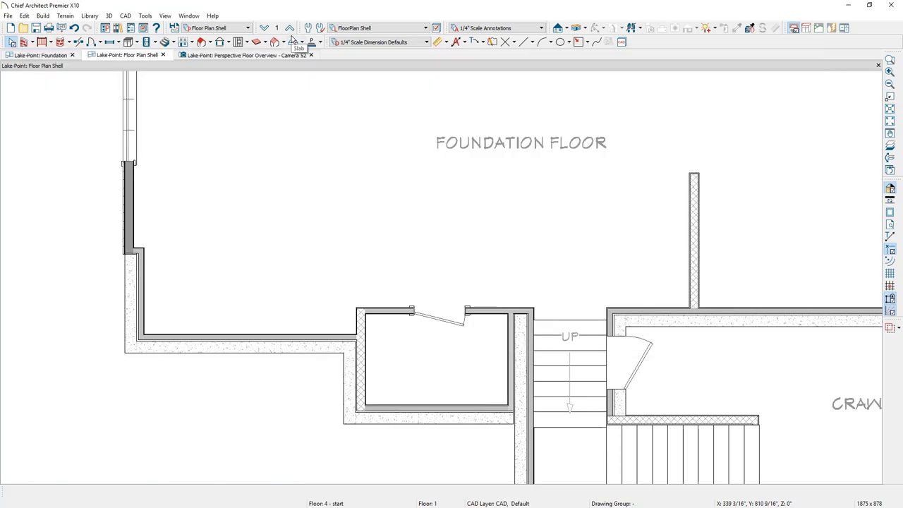
# - Step through the upper floors and down to floor 0 to compare how the furred stem walls align with the foundation walls
pyautogui.click(290, 28)
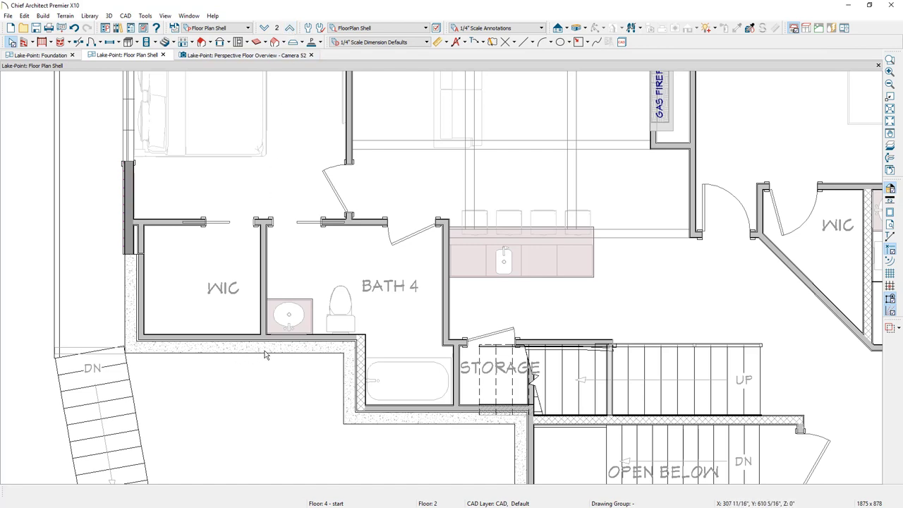
pyautogui.click(290, 29)
pyautogui.click(264, 28)
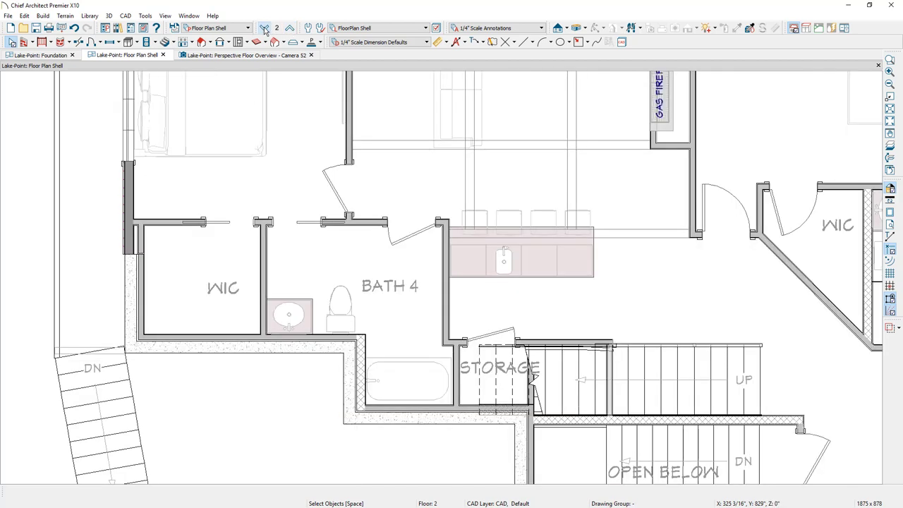
pyautogui.click(265, 28)
pyautogui.click(264, 28)
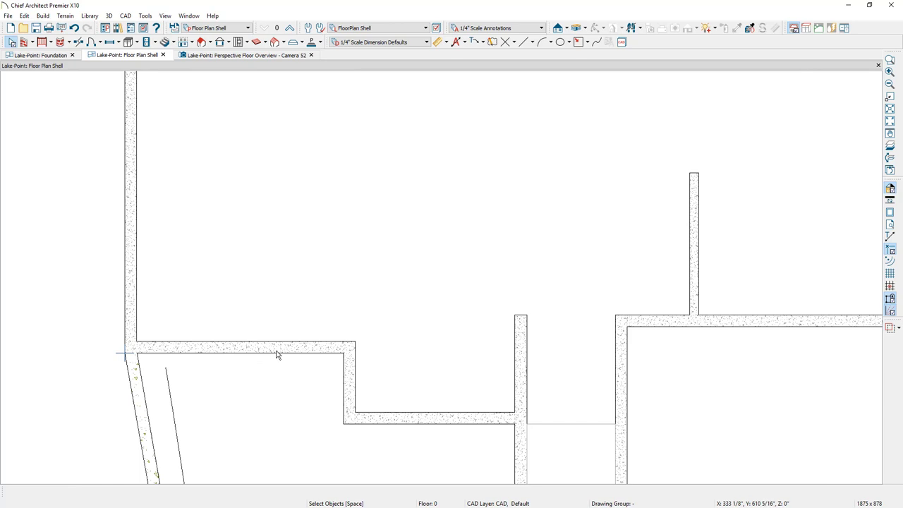
# - Revisit the perspective floor overview and advance the plan set to sheet 9, Foundation Plan
pyautogui.click(240, 56)
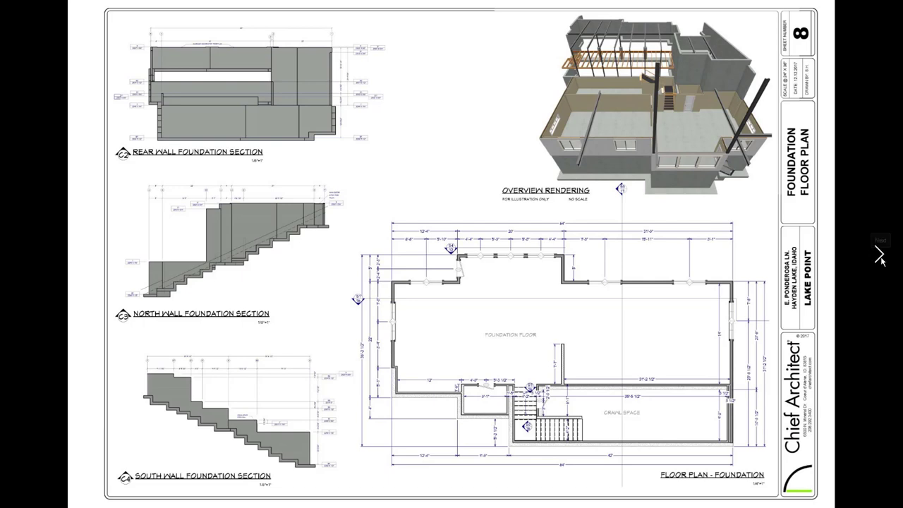
pyautogui.click(880, 255)
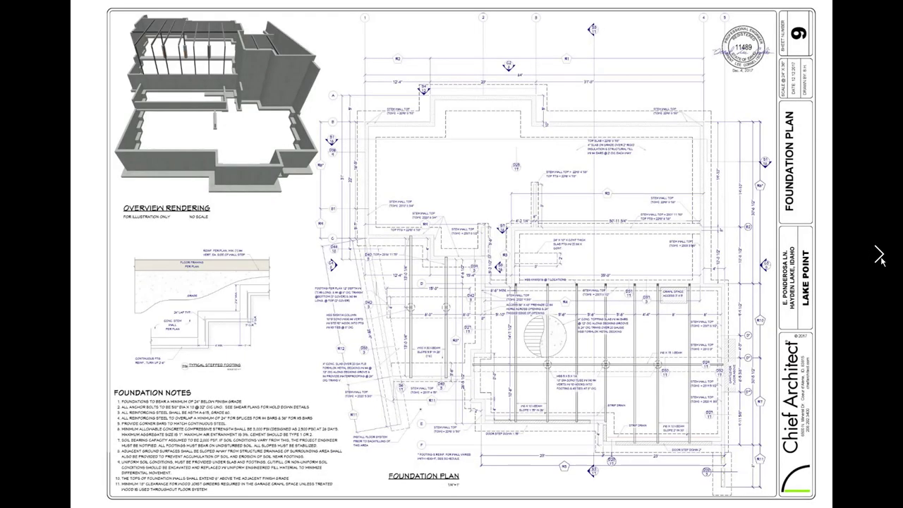